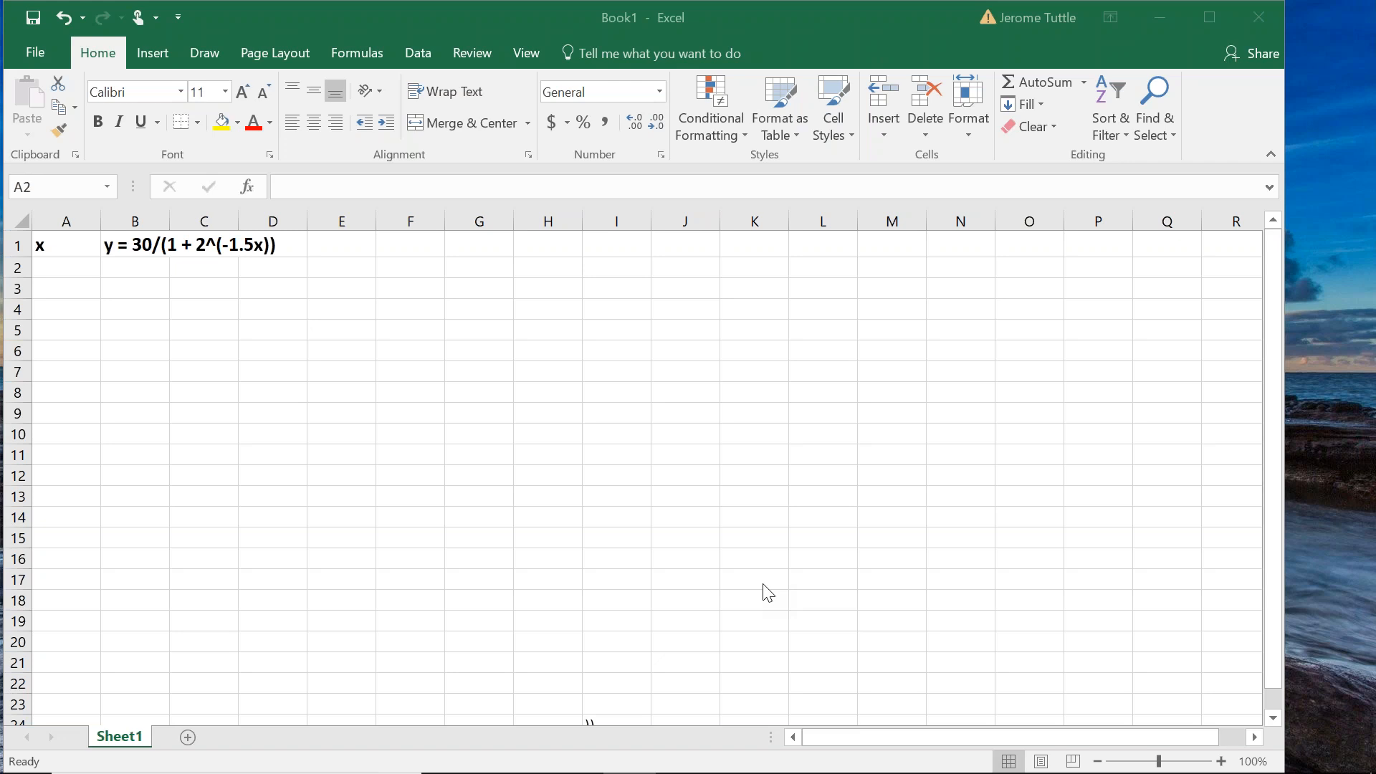
- Switch to Chrome and open the Desmos graphing calculator
mouse_move(1154, 770)
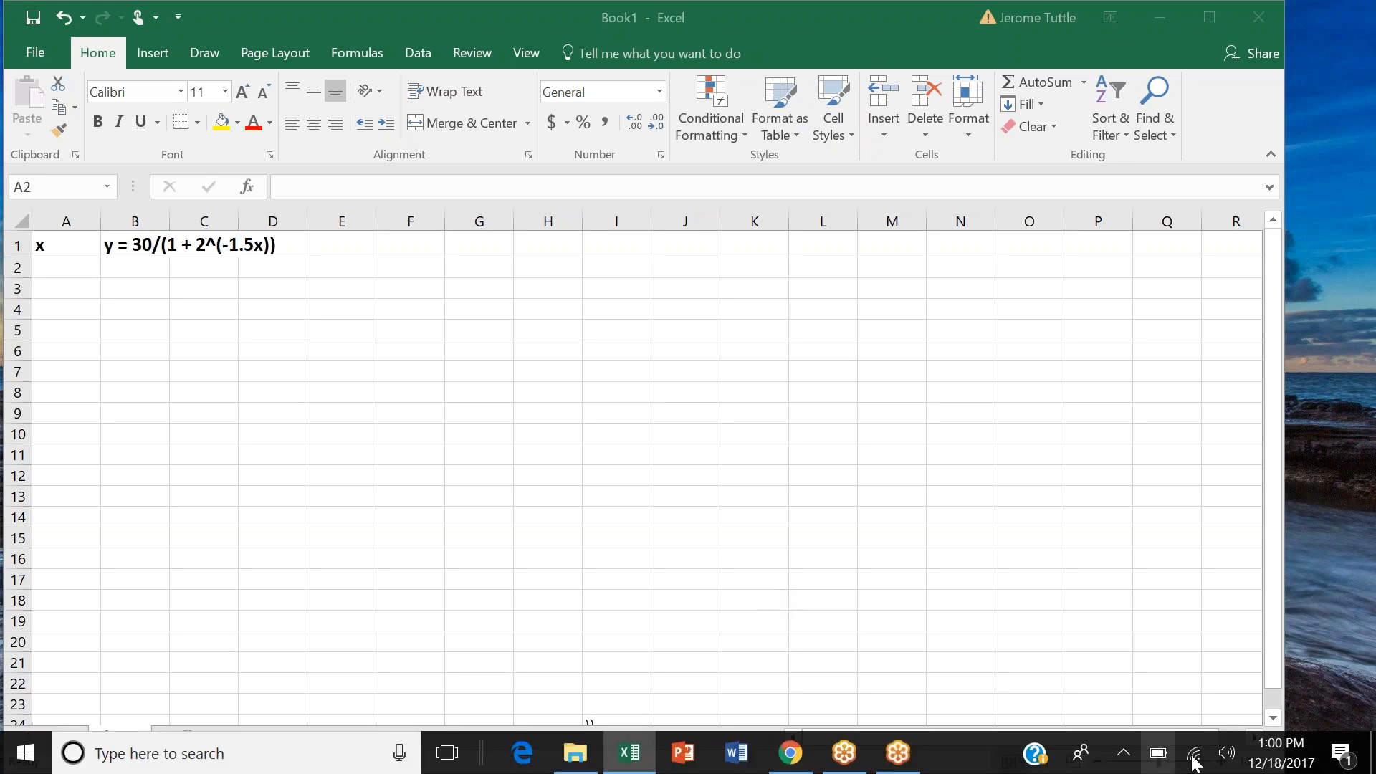
left_click(789, 756)
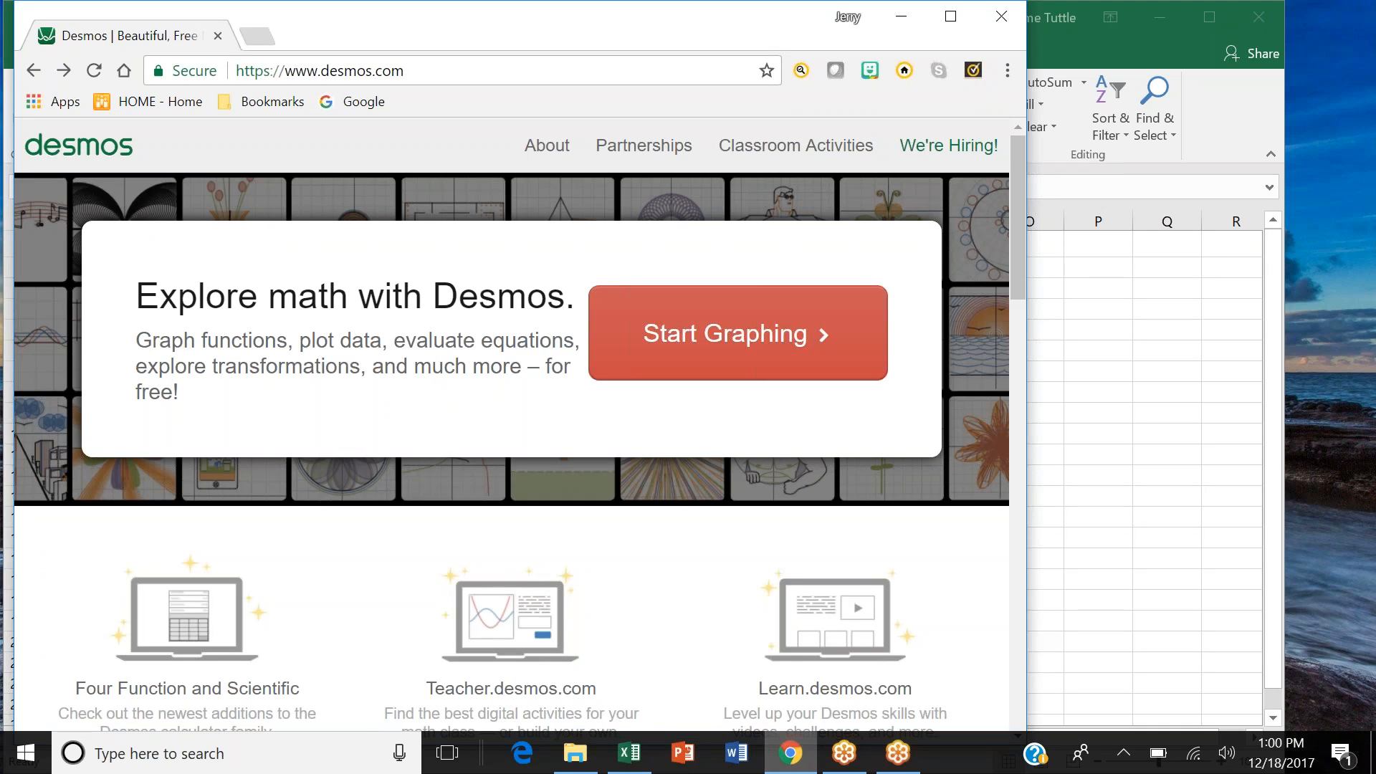
left_click(713, 342)
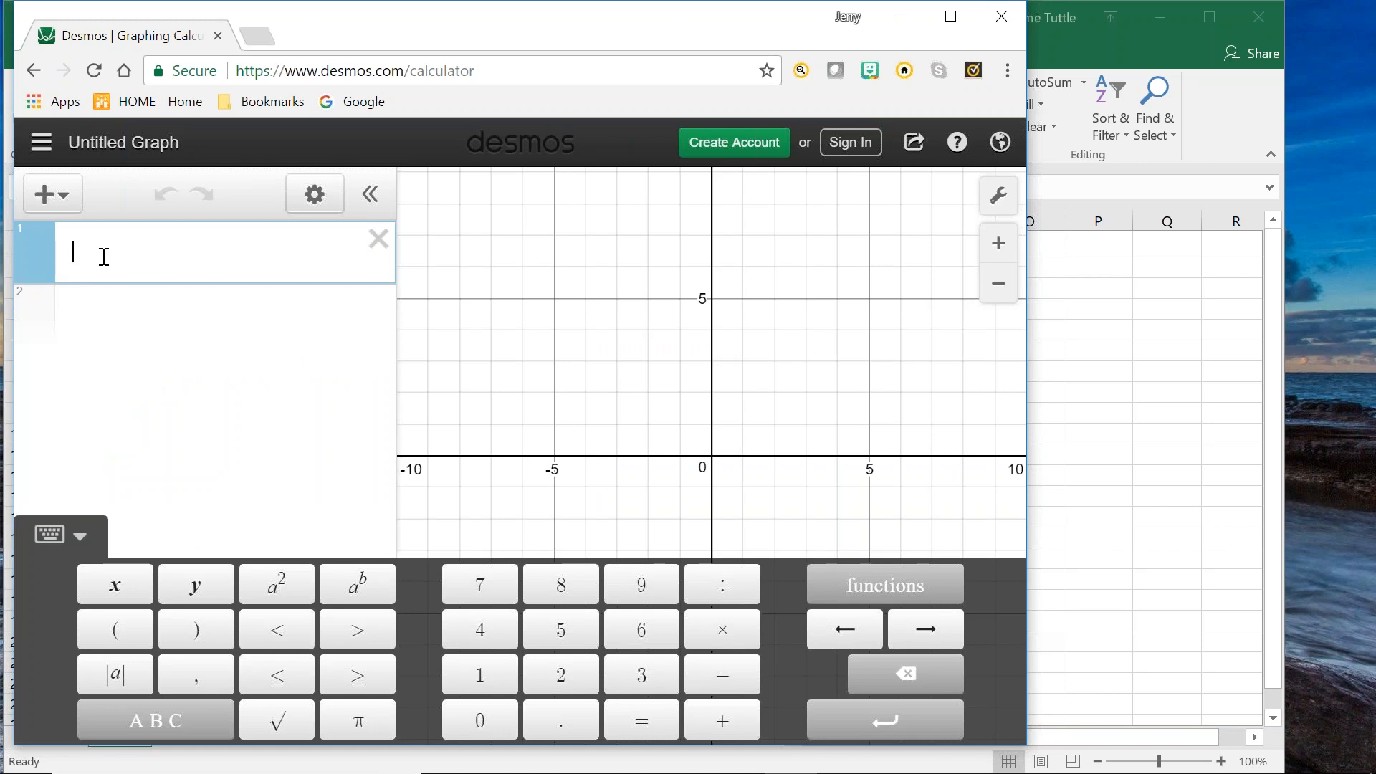
- Graph the logistic function y = 30/(1 + 2^(-1.5x)) as the first expression and examine its curve
type("y =")
type("30")
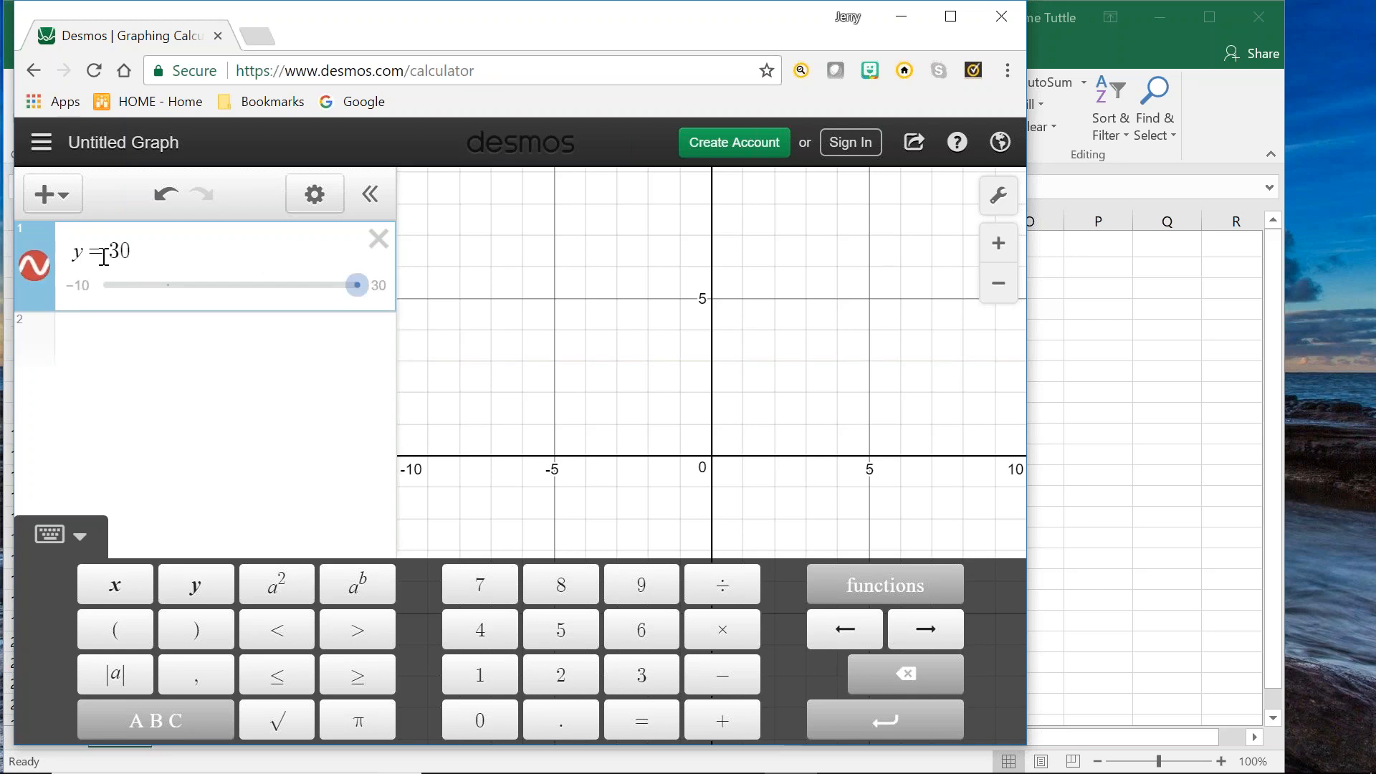
type("/(1")
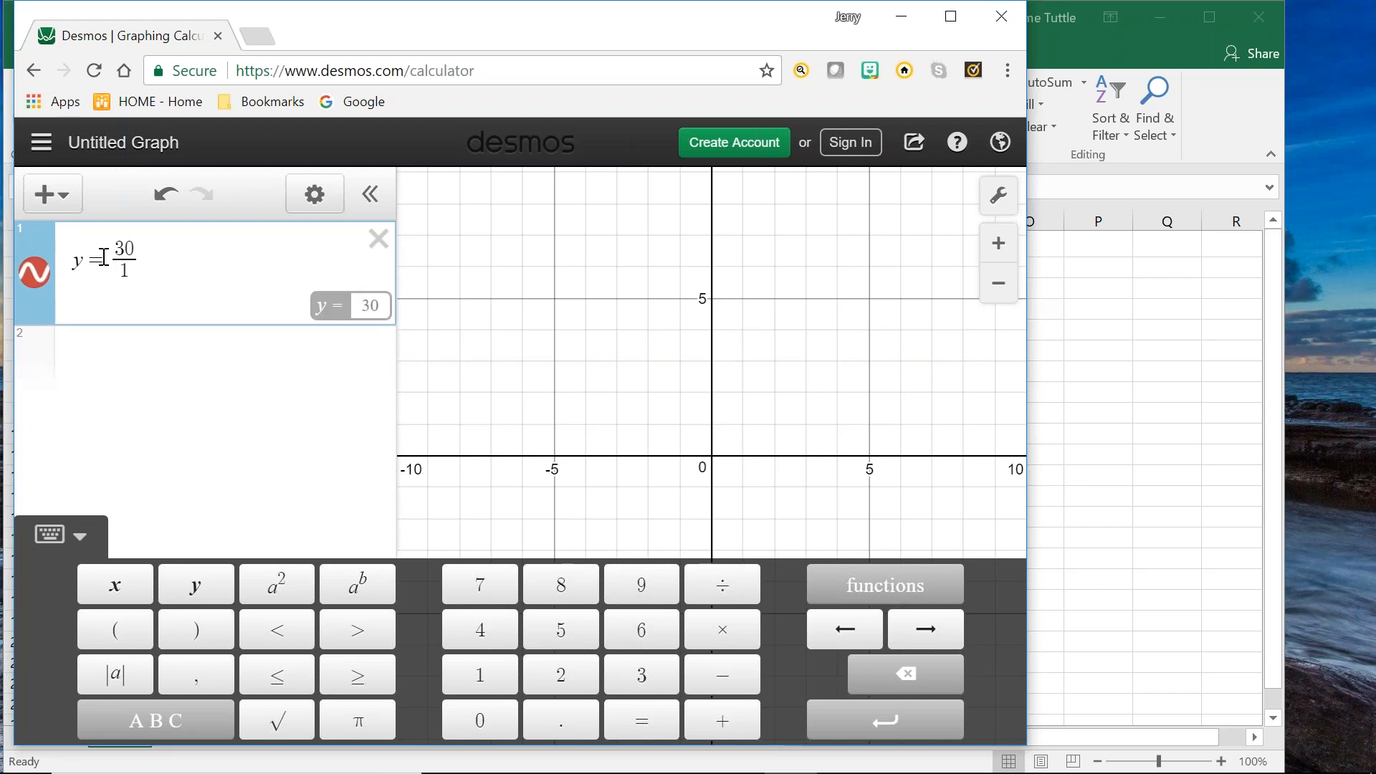
type("+")
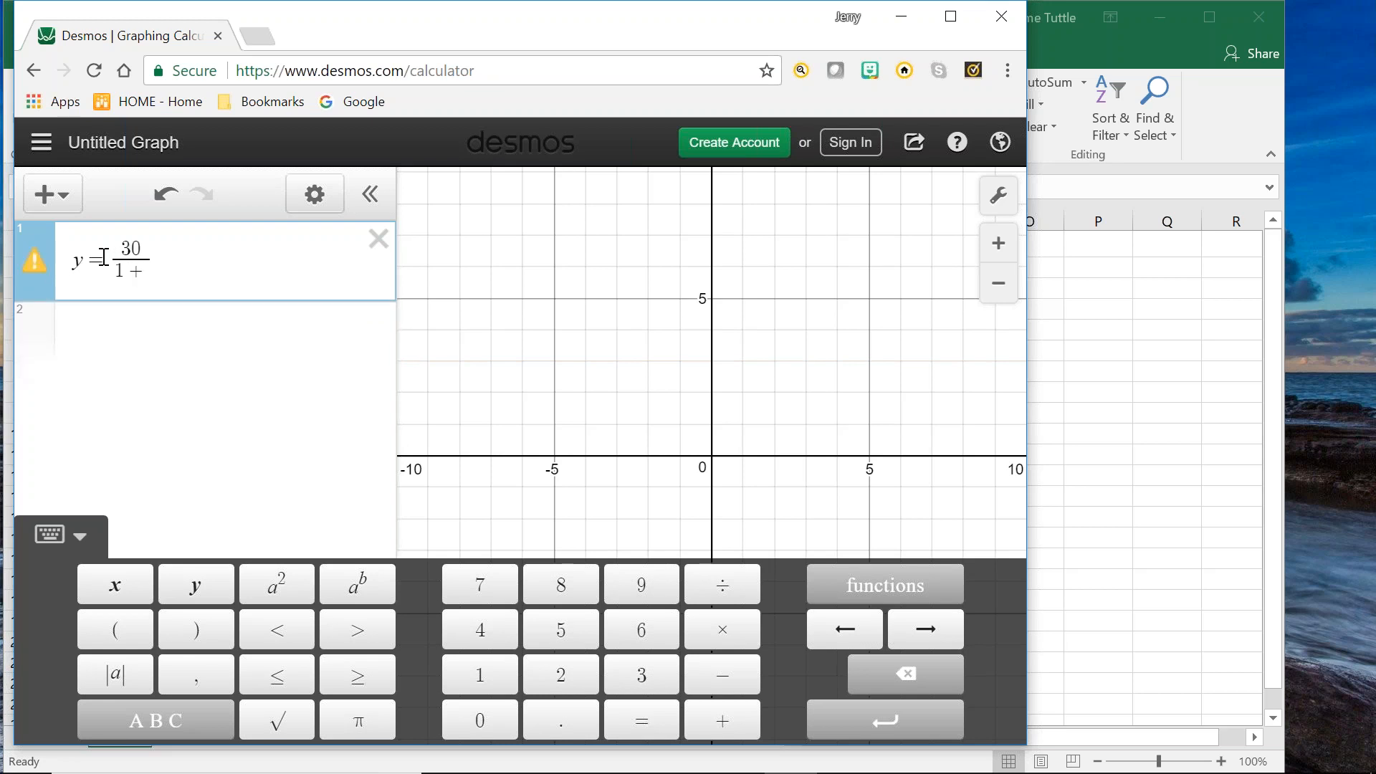
type("2")
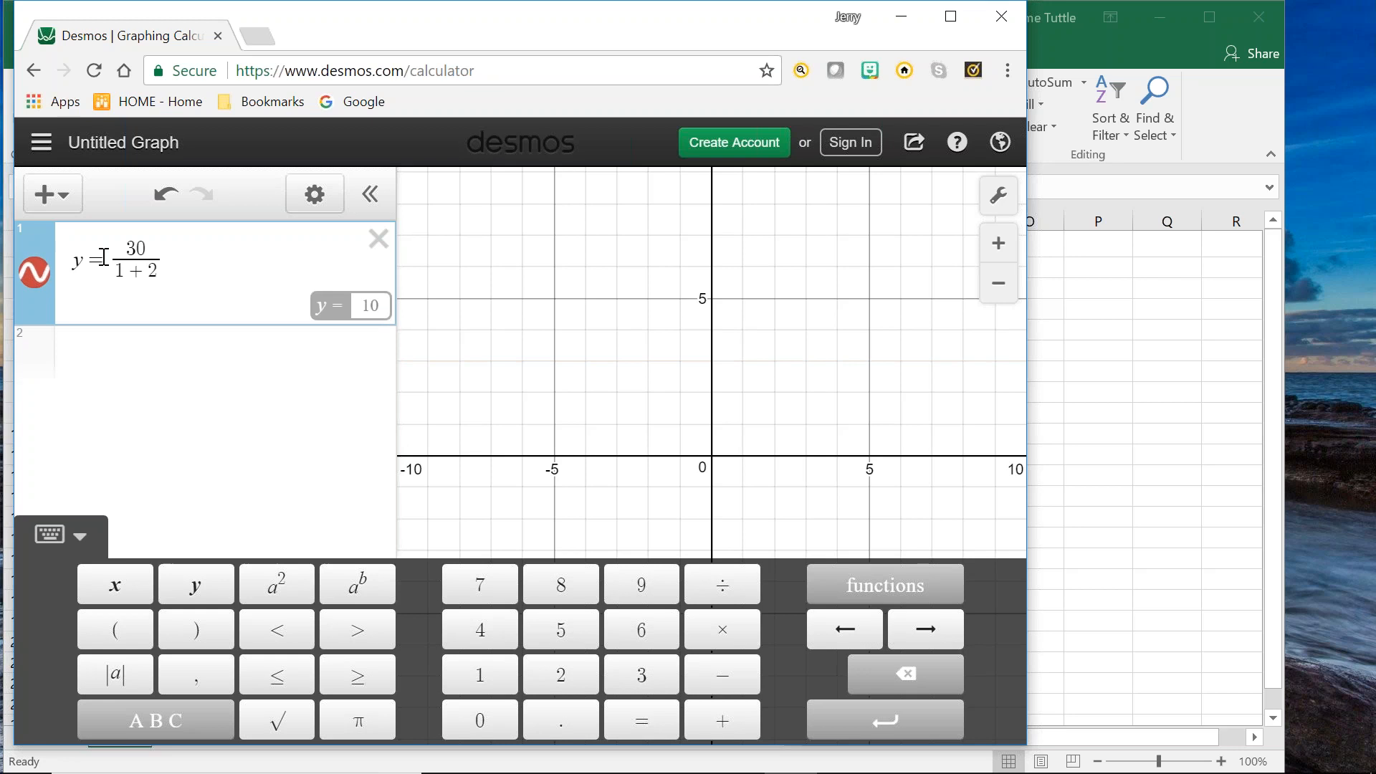
type("^")
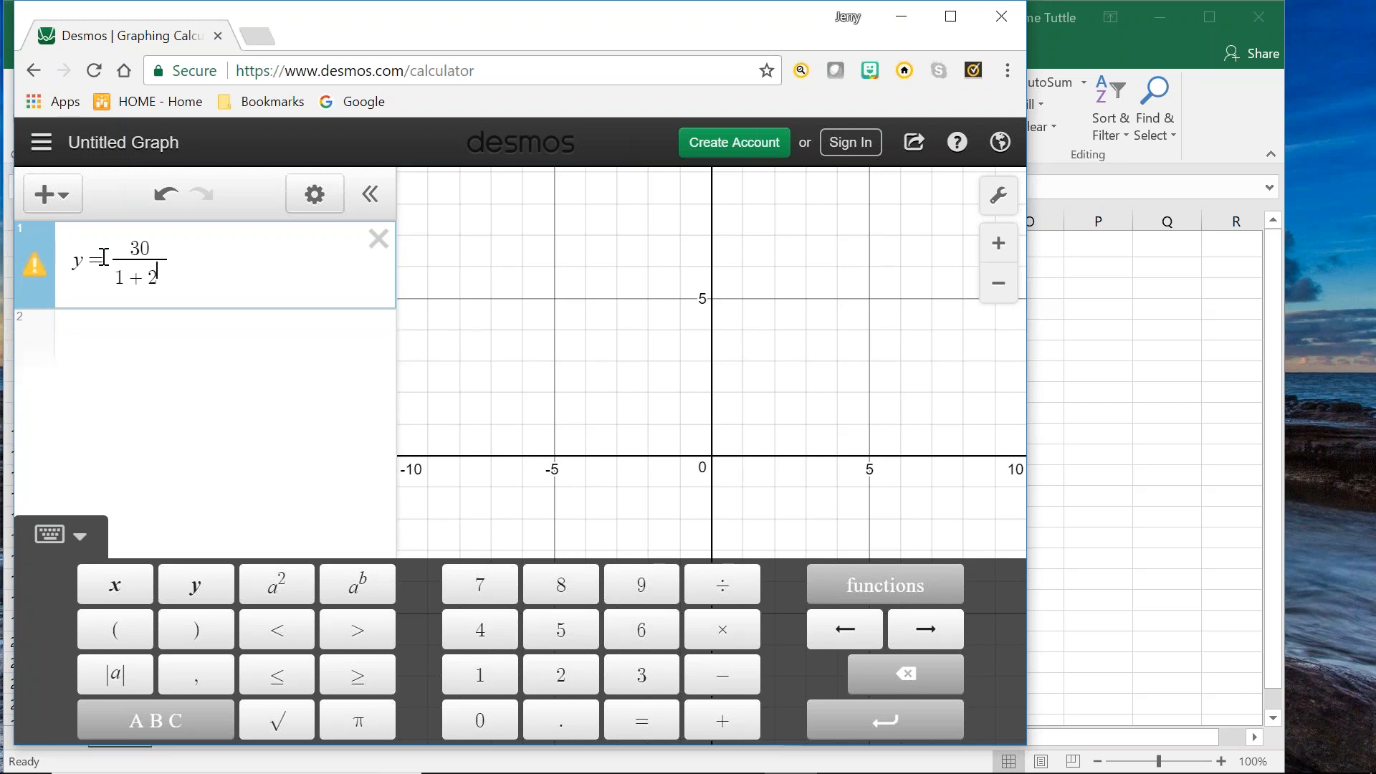
type("-1.5")
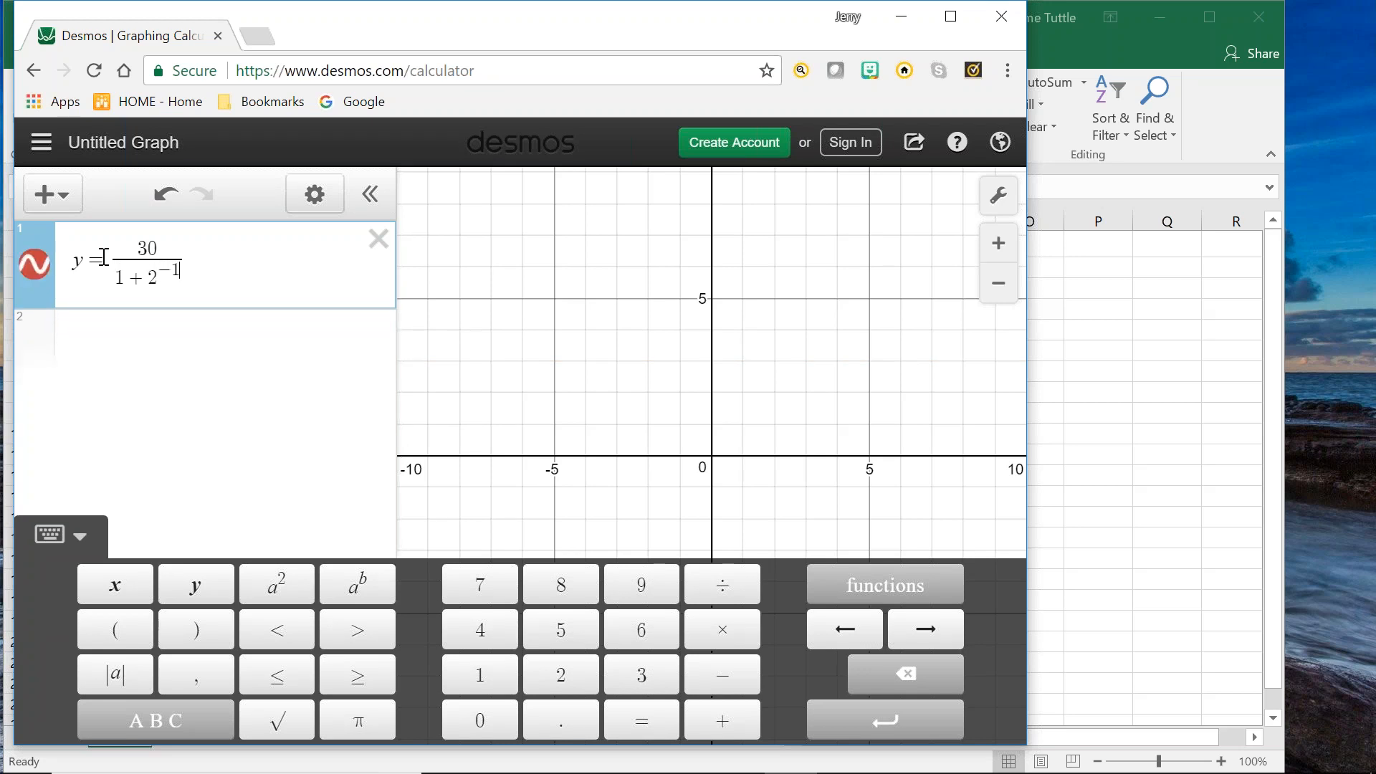
type("x")
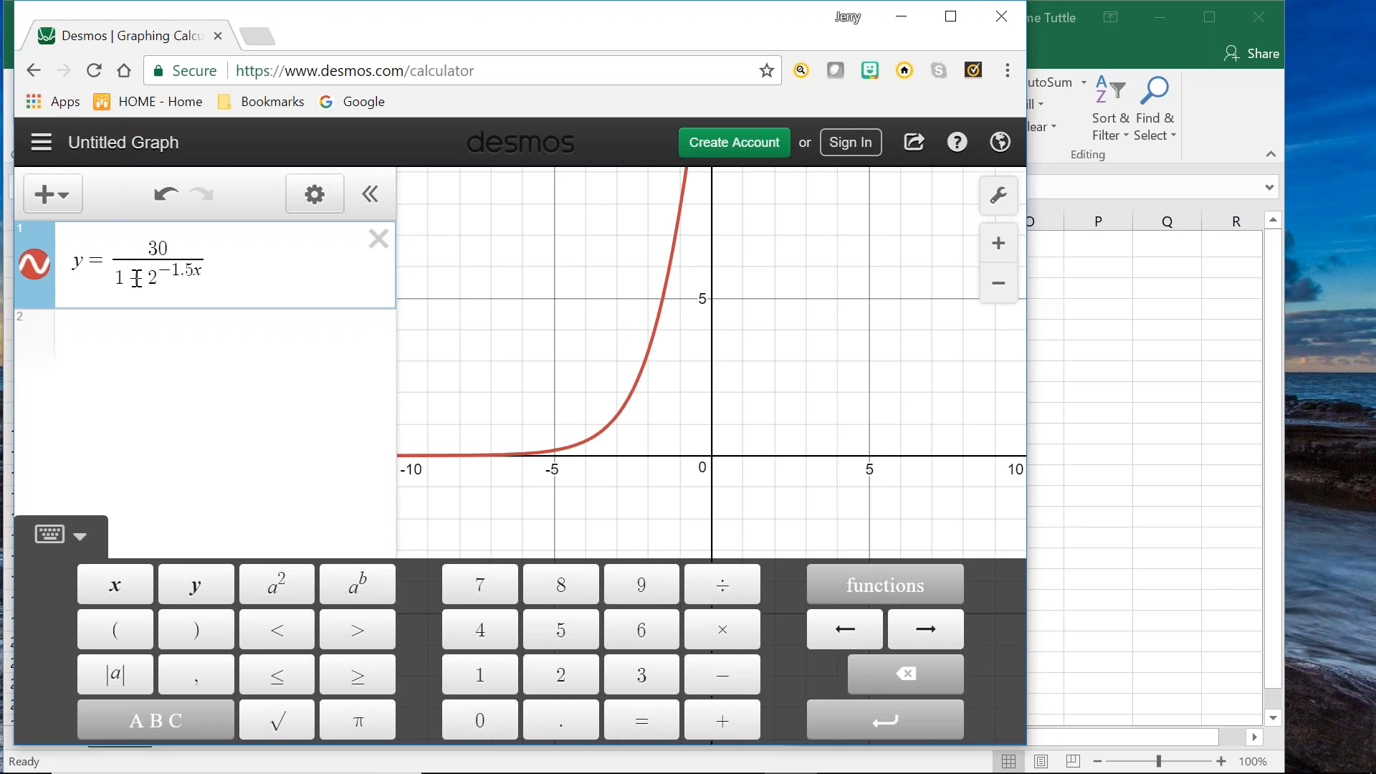
key("Return")
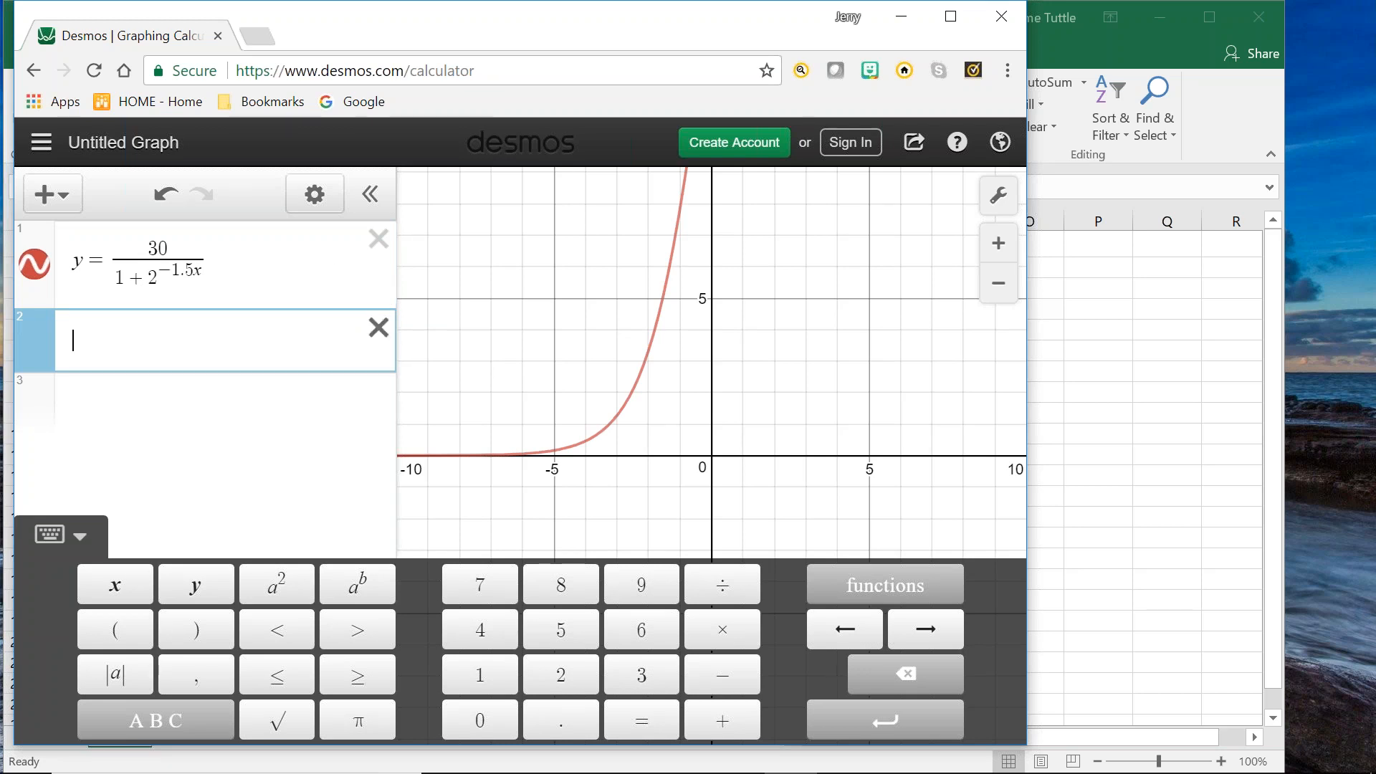
left_click(494, 378)
left_click_drag(494, 447, 445, 773)
left_click_drag(536, 487, 485, 728)
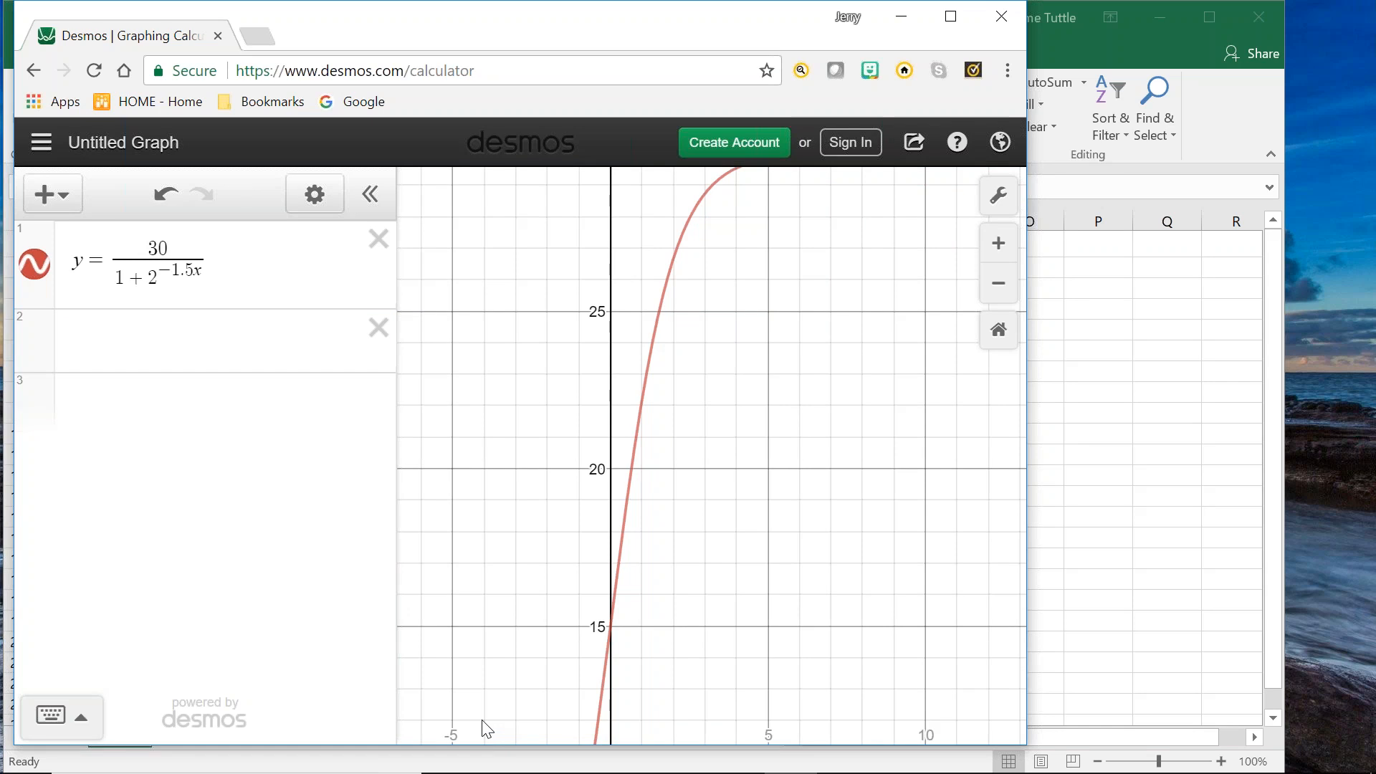
- Switch to Excel and start the x column with -5 in A2 and the formula =A2+.5 in A3
mouse_move(494, 771)
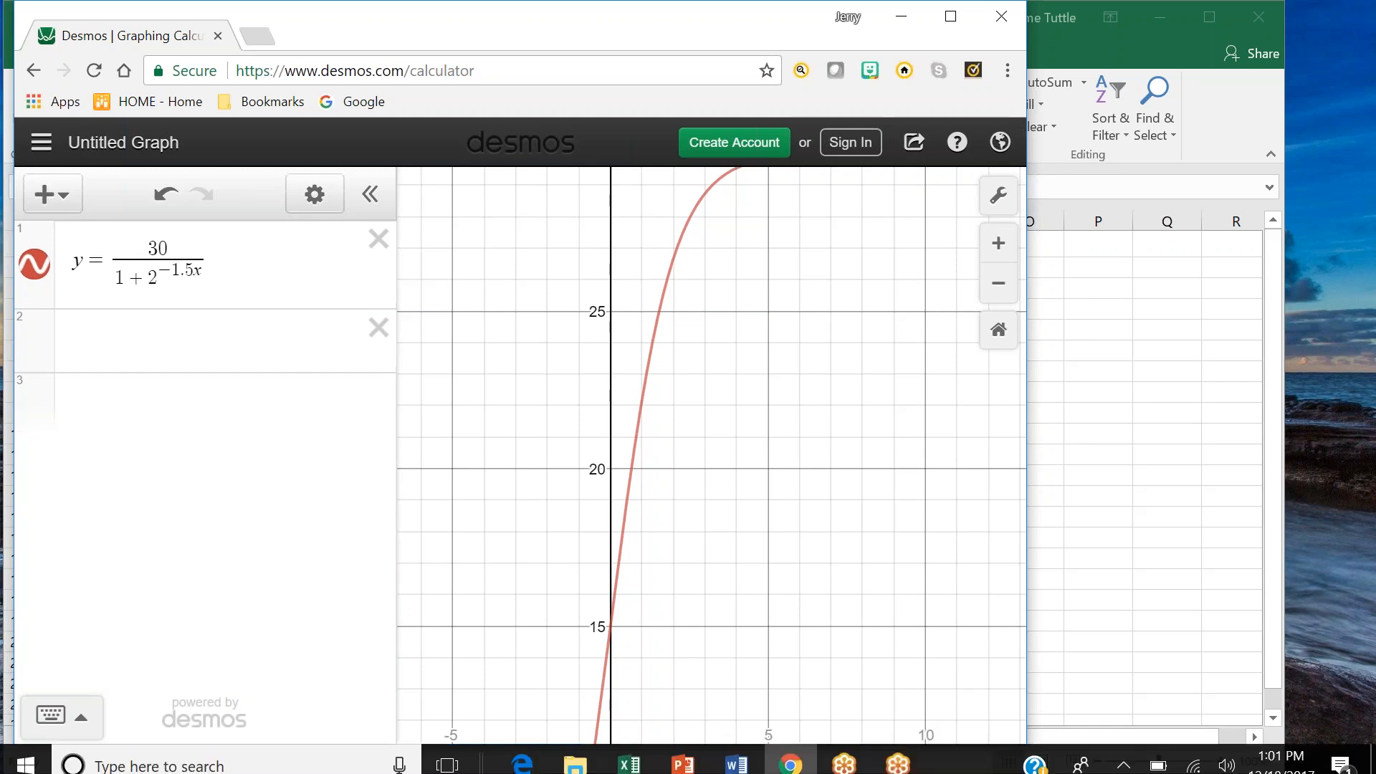
left_click(634, 759)
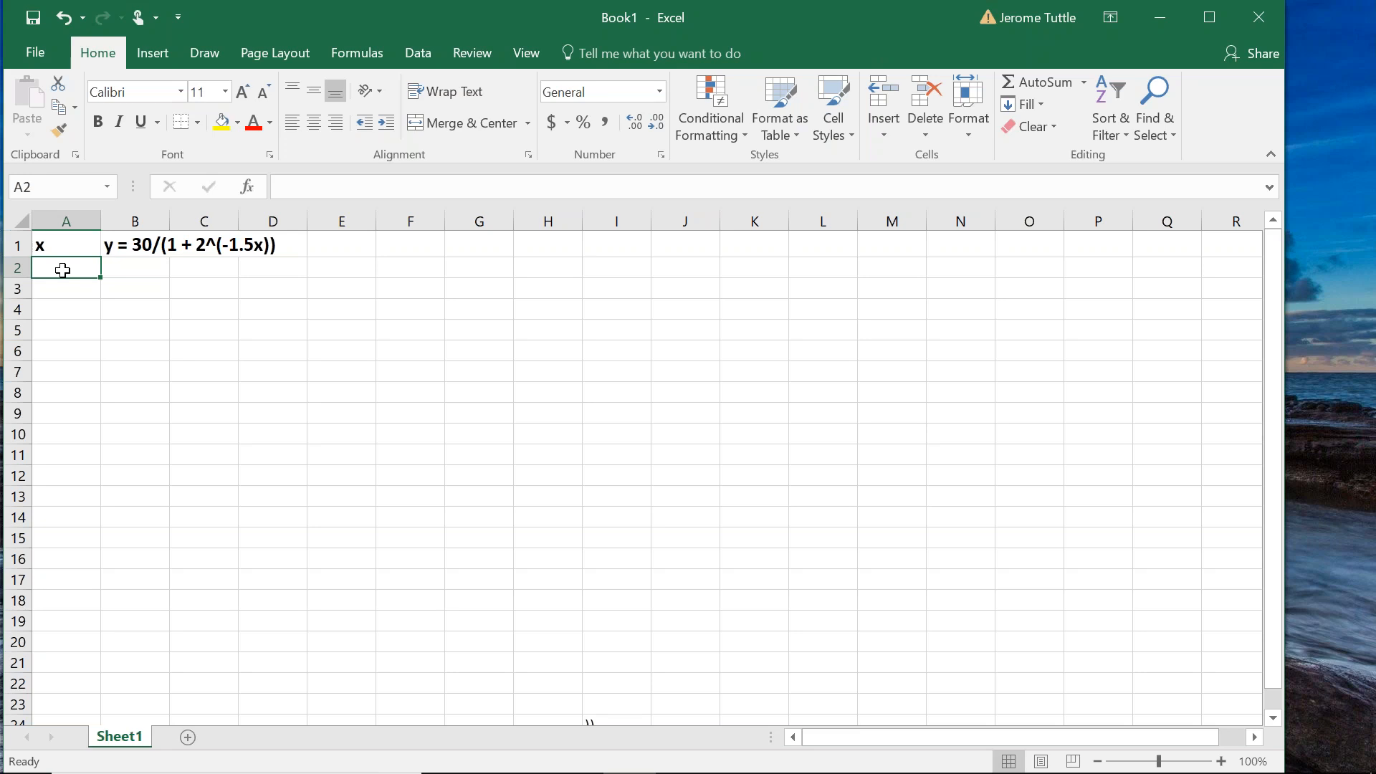
type("-5")
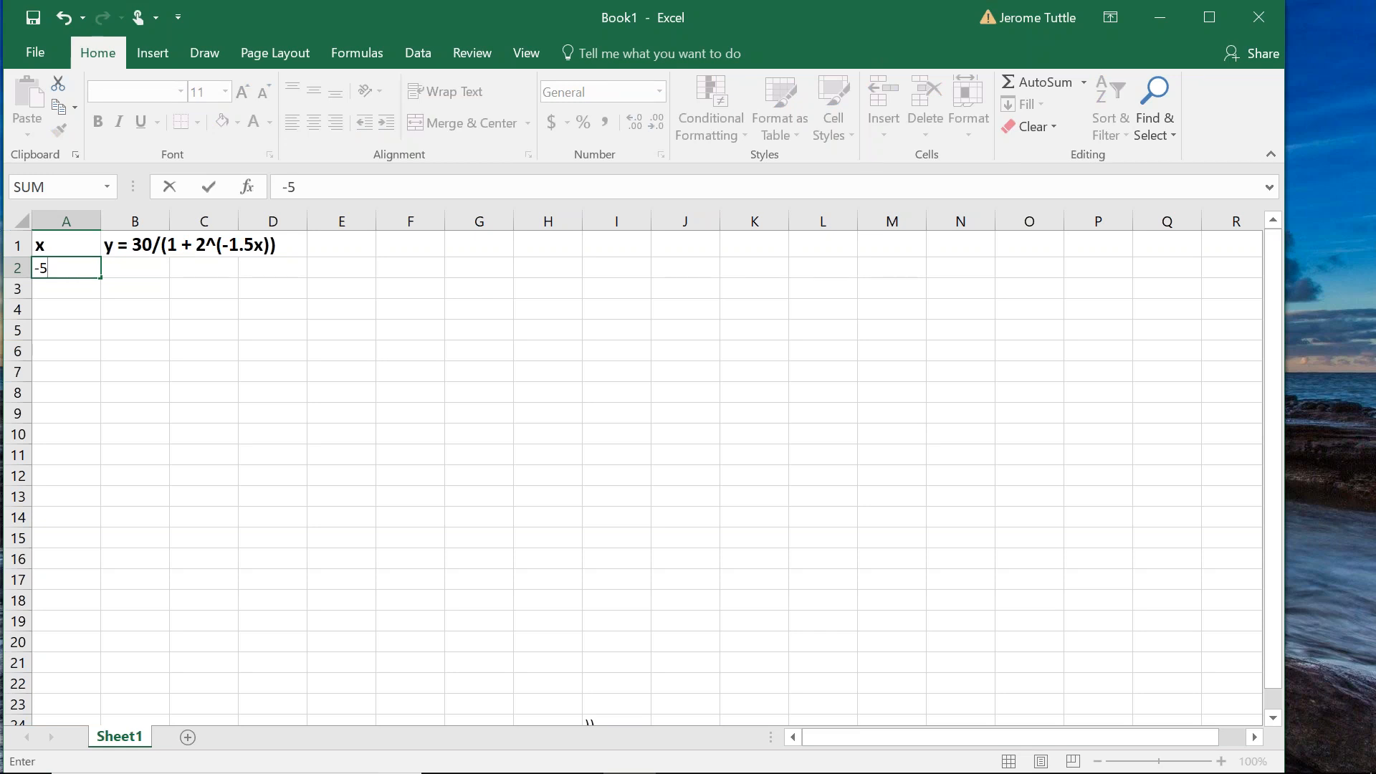
key("Return")
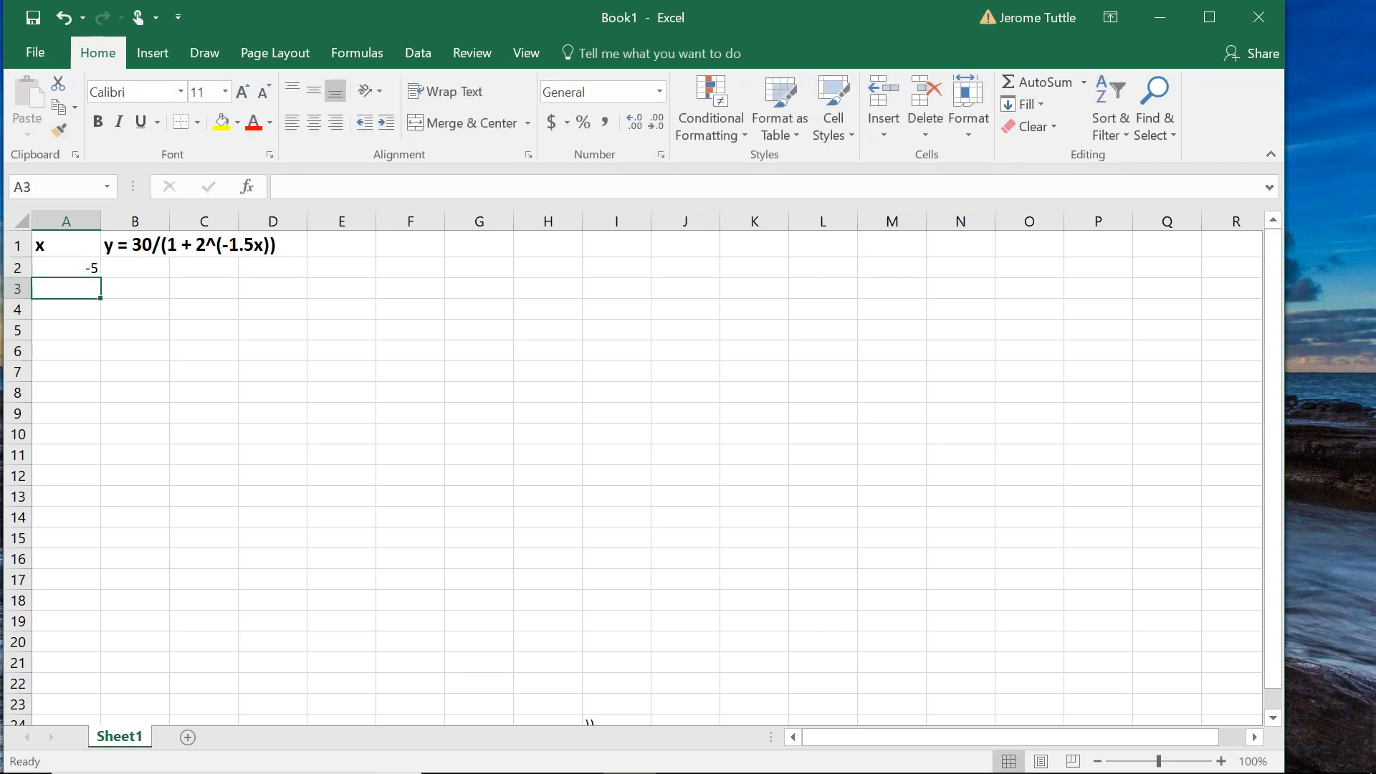
type("=")
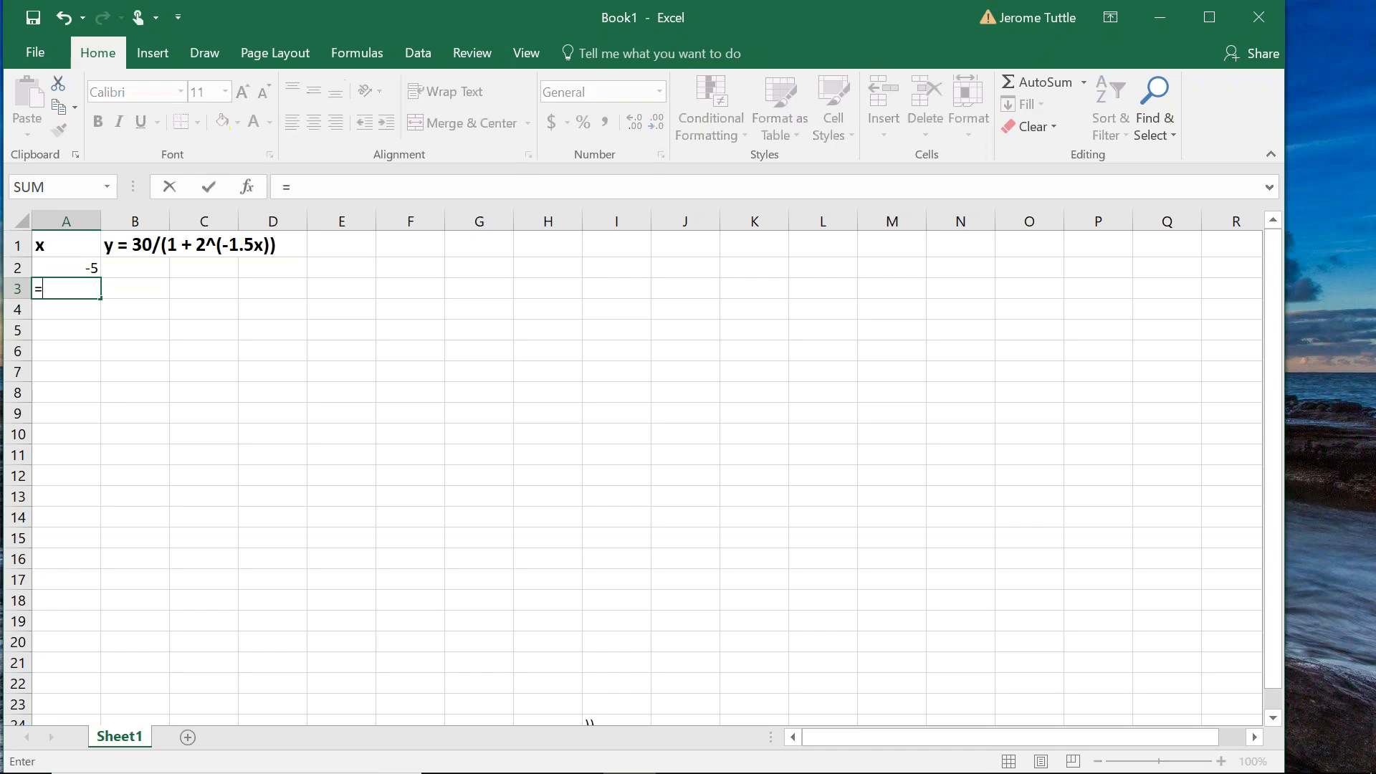
type("A2")
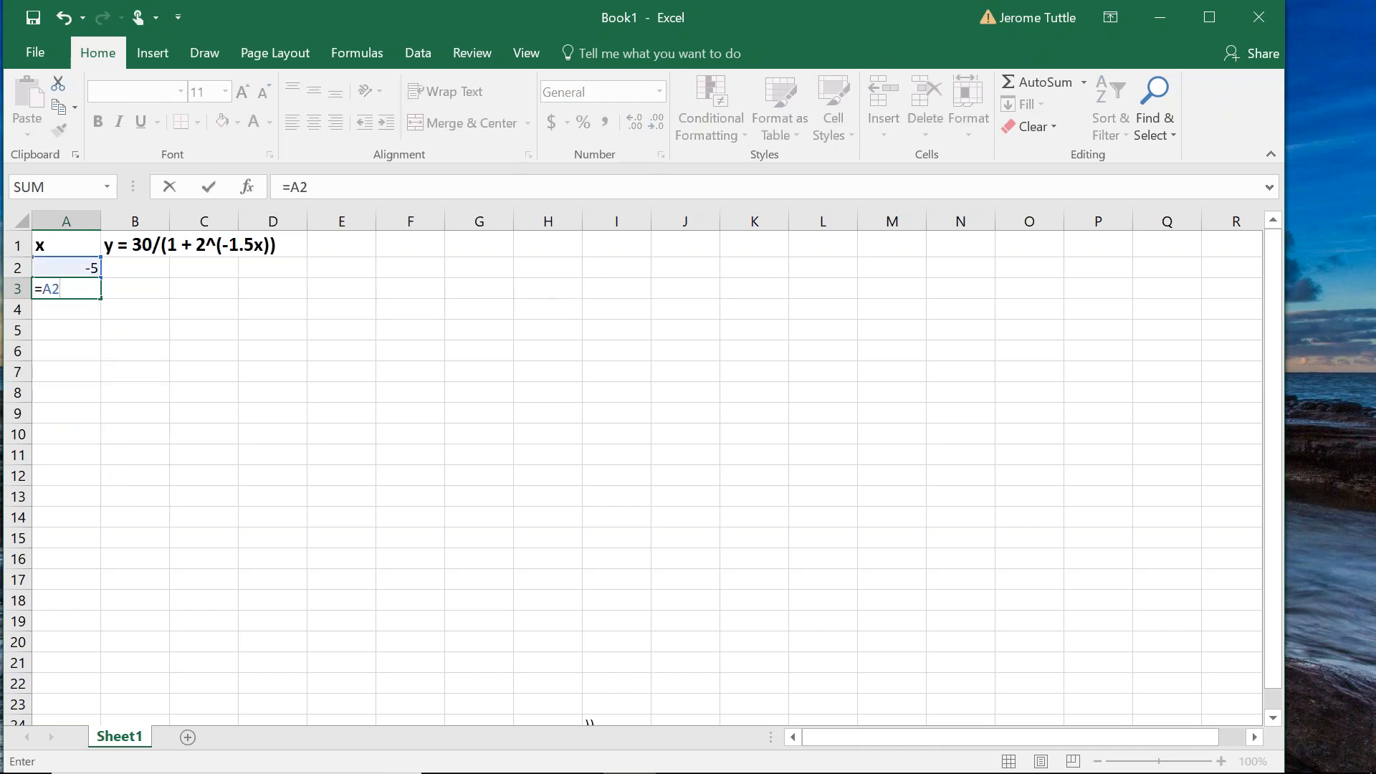
type("+.5")
key("Return")
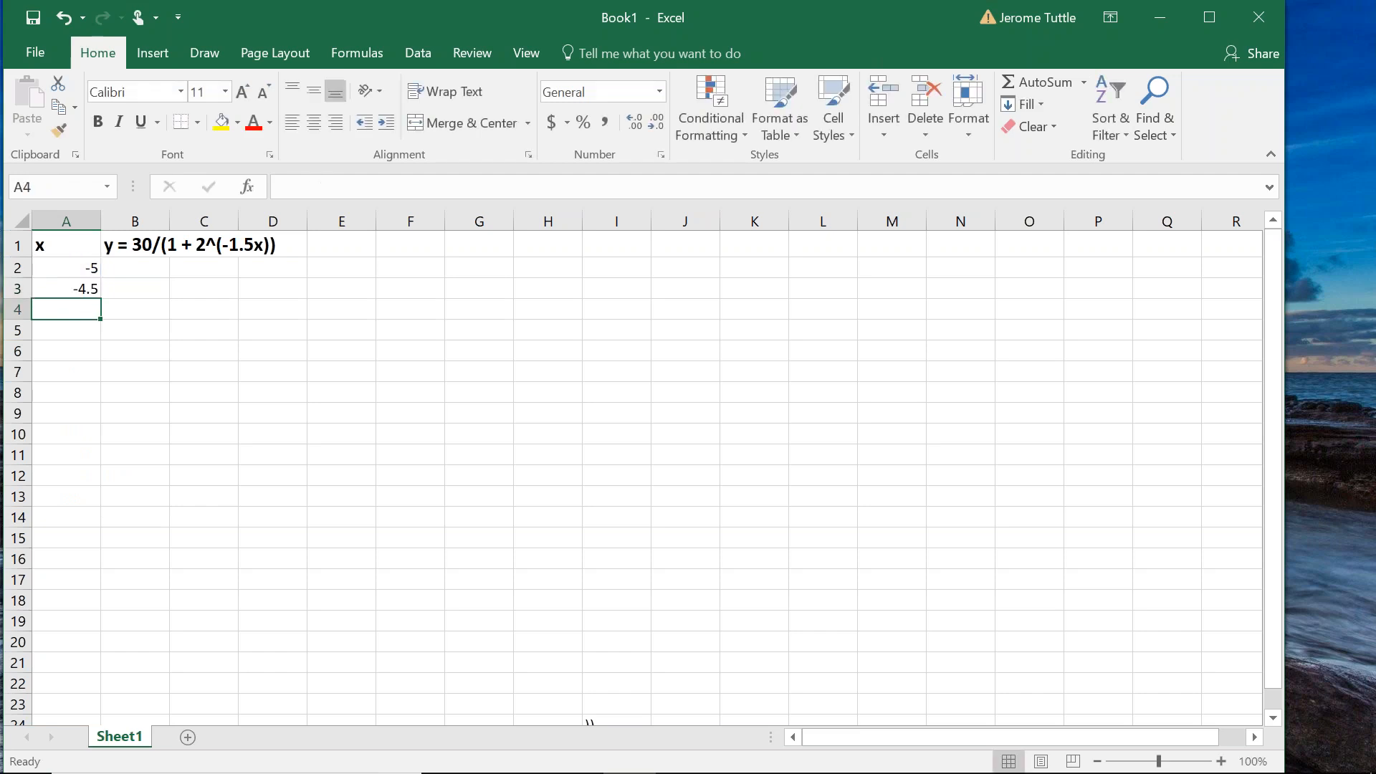
- Copy the increment formula from A3 into cells A4 through A26 to extend the x values
left_click(66, 289)
key("ctrl+c")
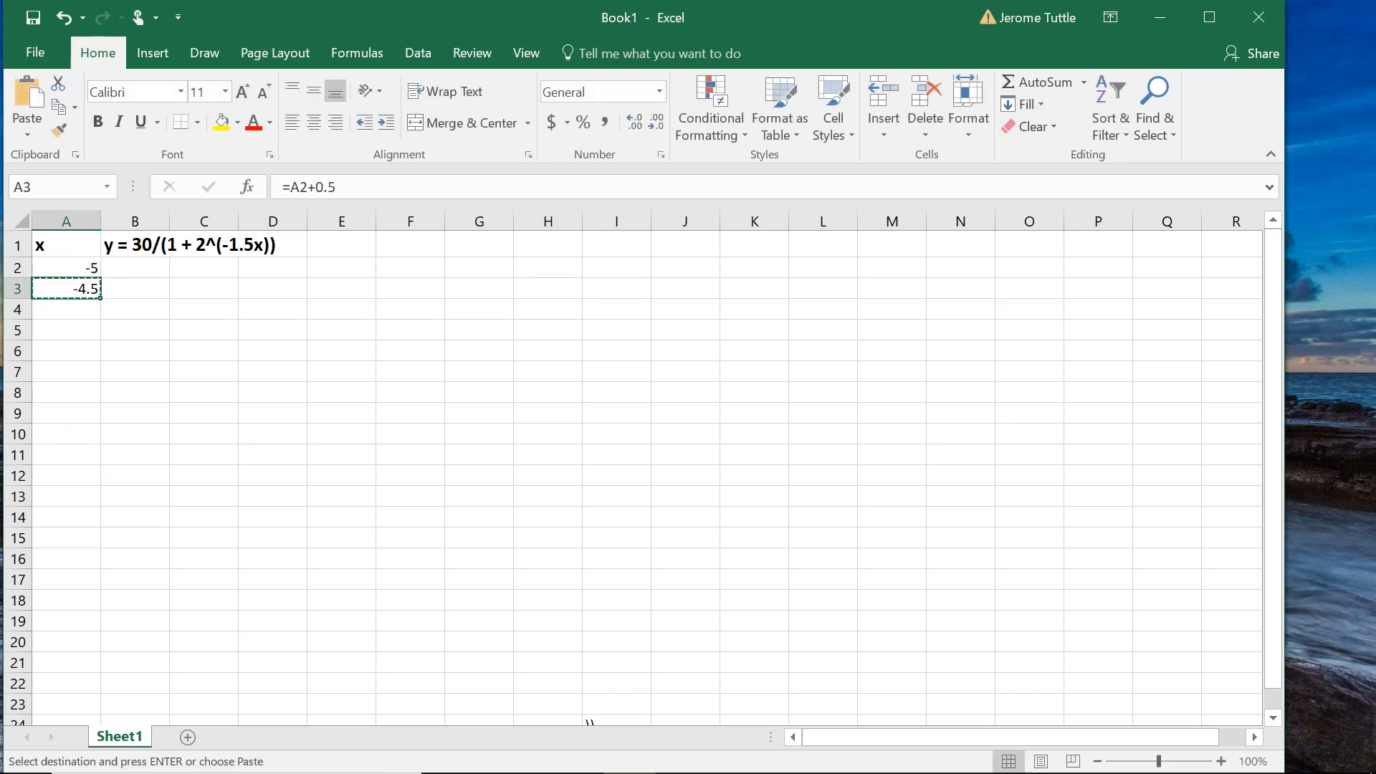
left_click(69, 311)
left_click_drag(70, 311, 65, 629)
key("ctrl+v")
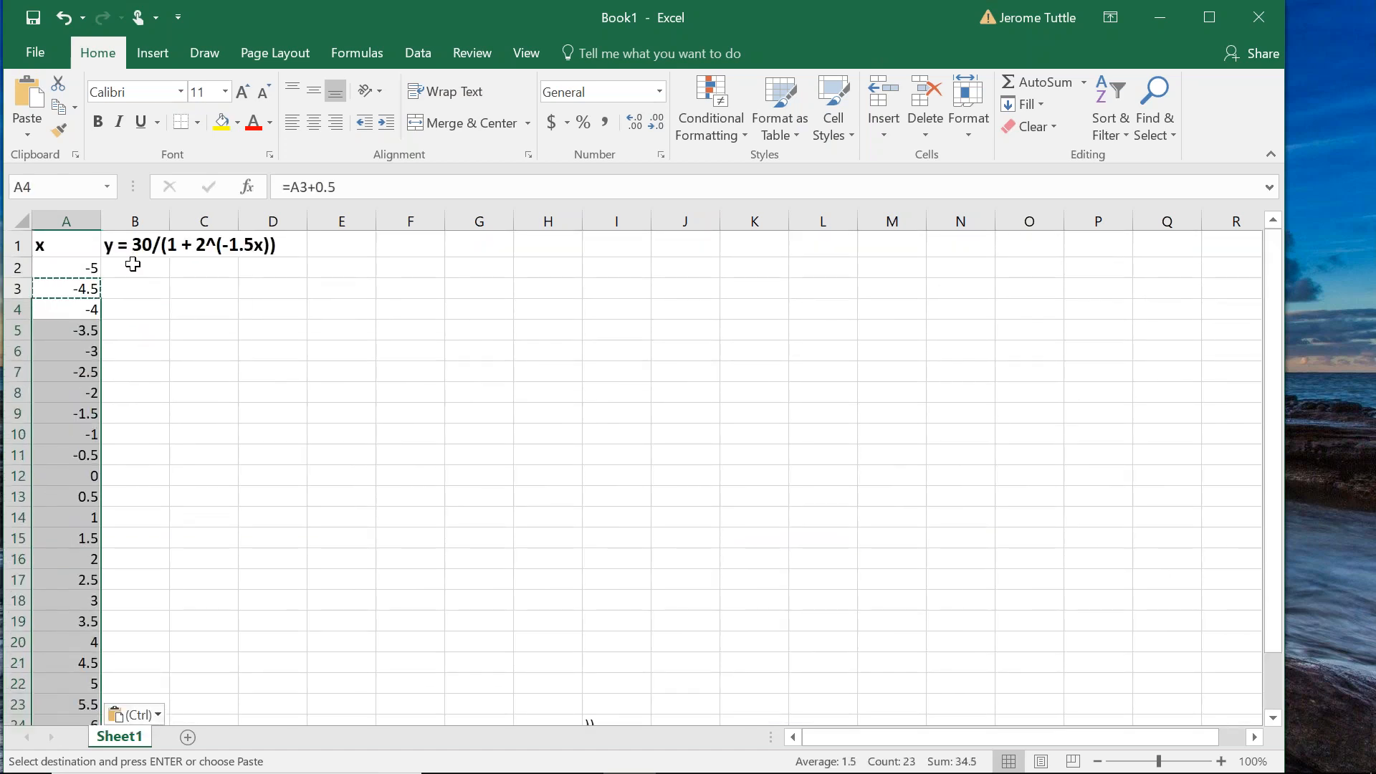
- Enter the formula =30/(1+2^(-1.5*A2)) in cell B2 to calculate the first y value
left_click(132, 267)
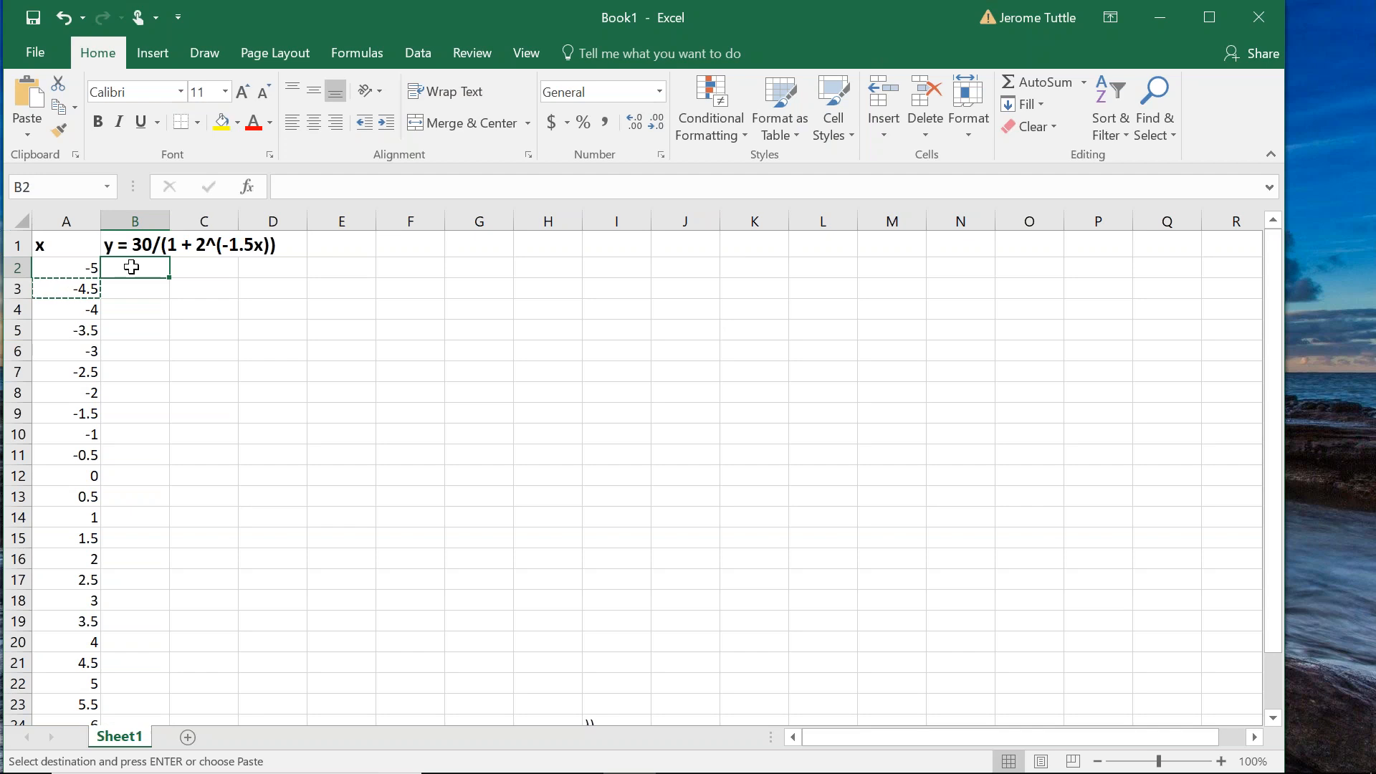
type("=30/")
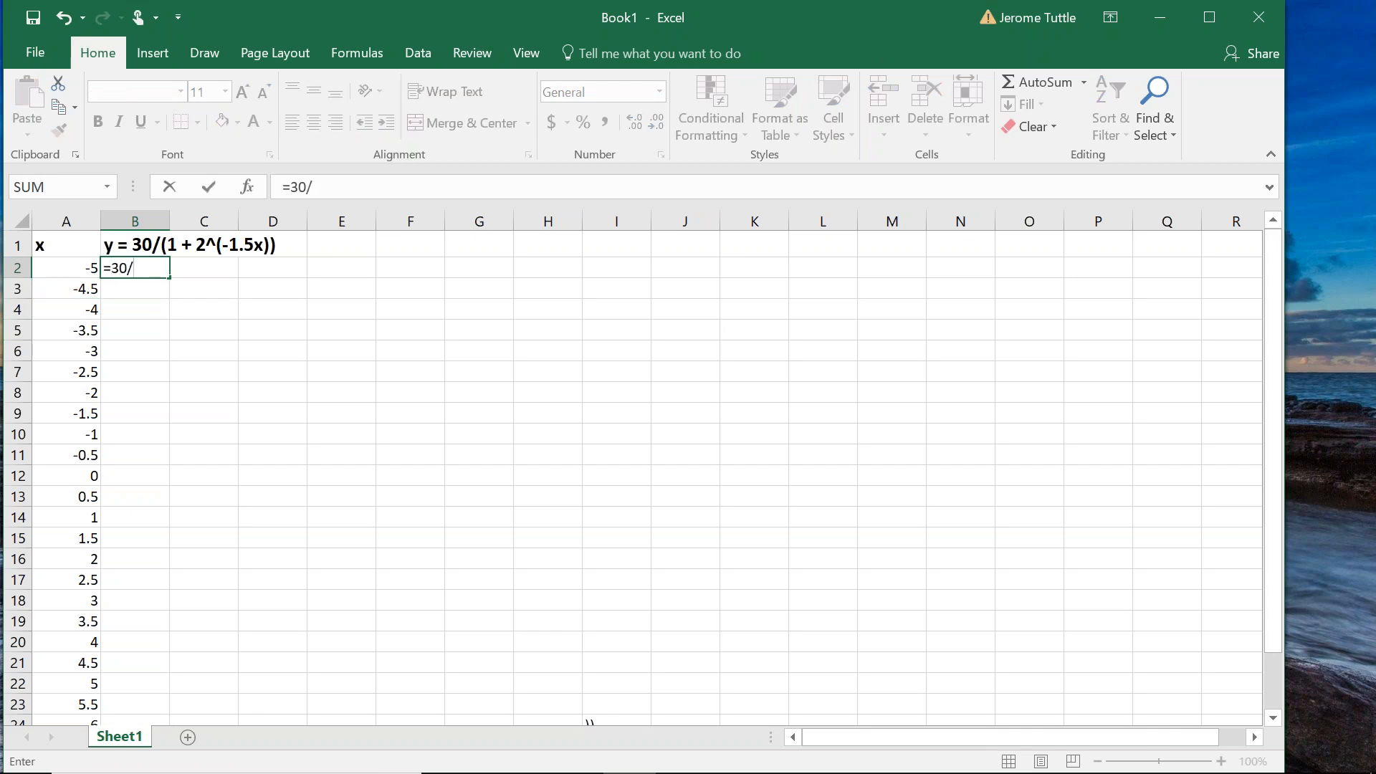
type("(1+2^(-1.5*A2")
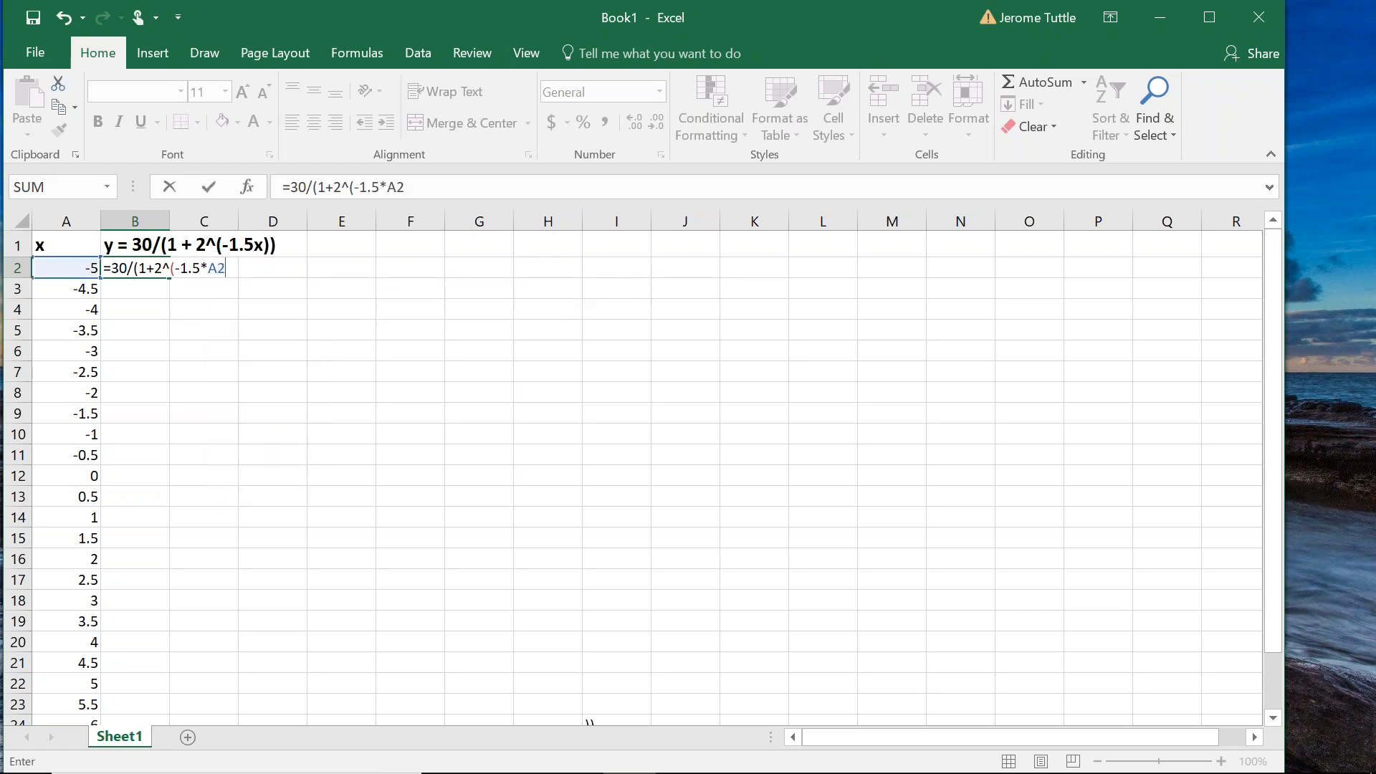
key("Return")
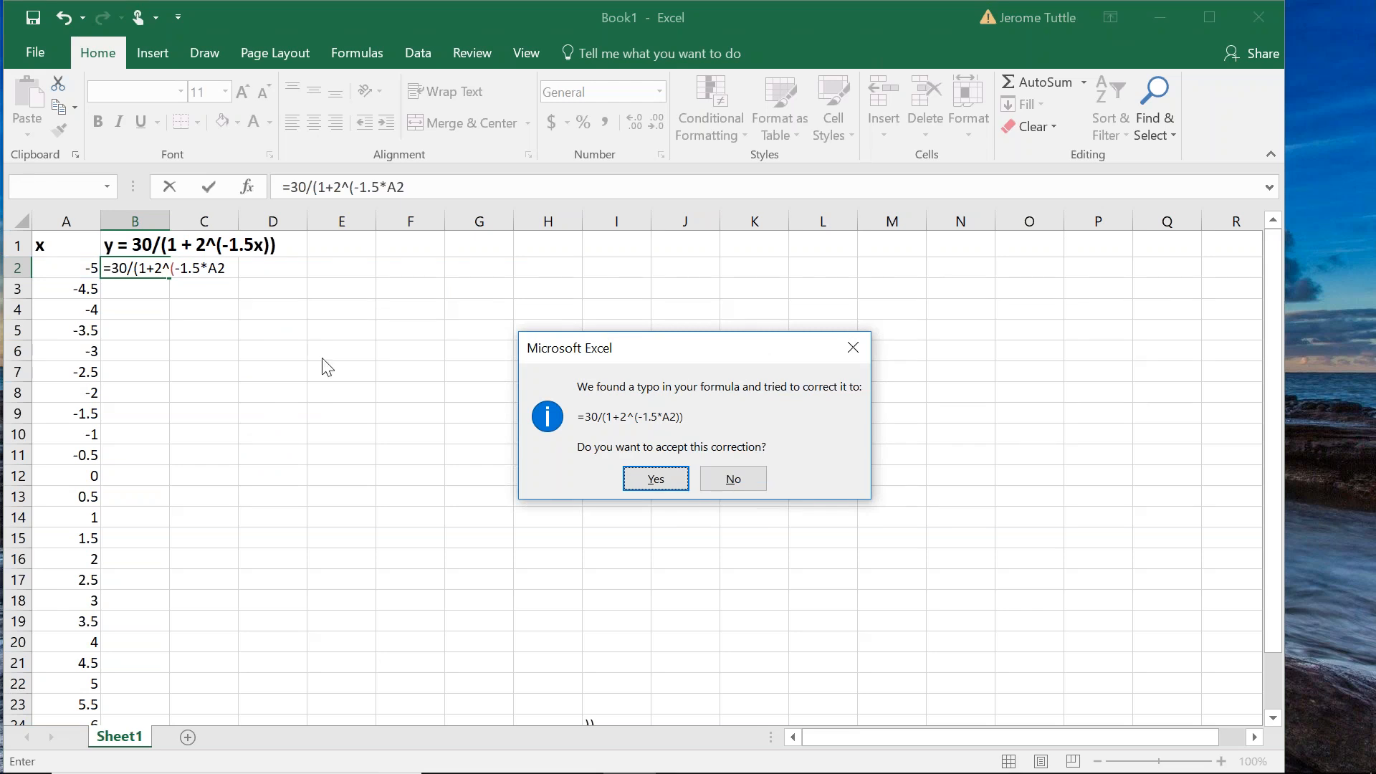
left_click(733, 479)
key("Return")
left_click(228, 268)
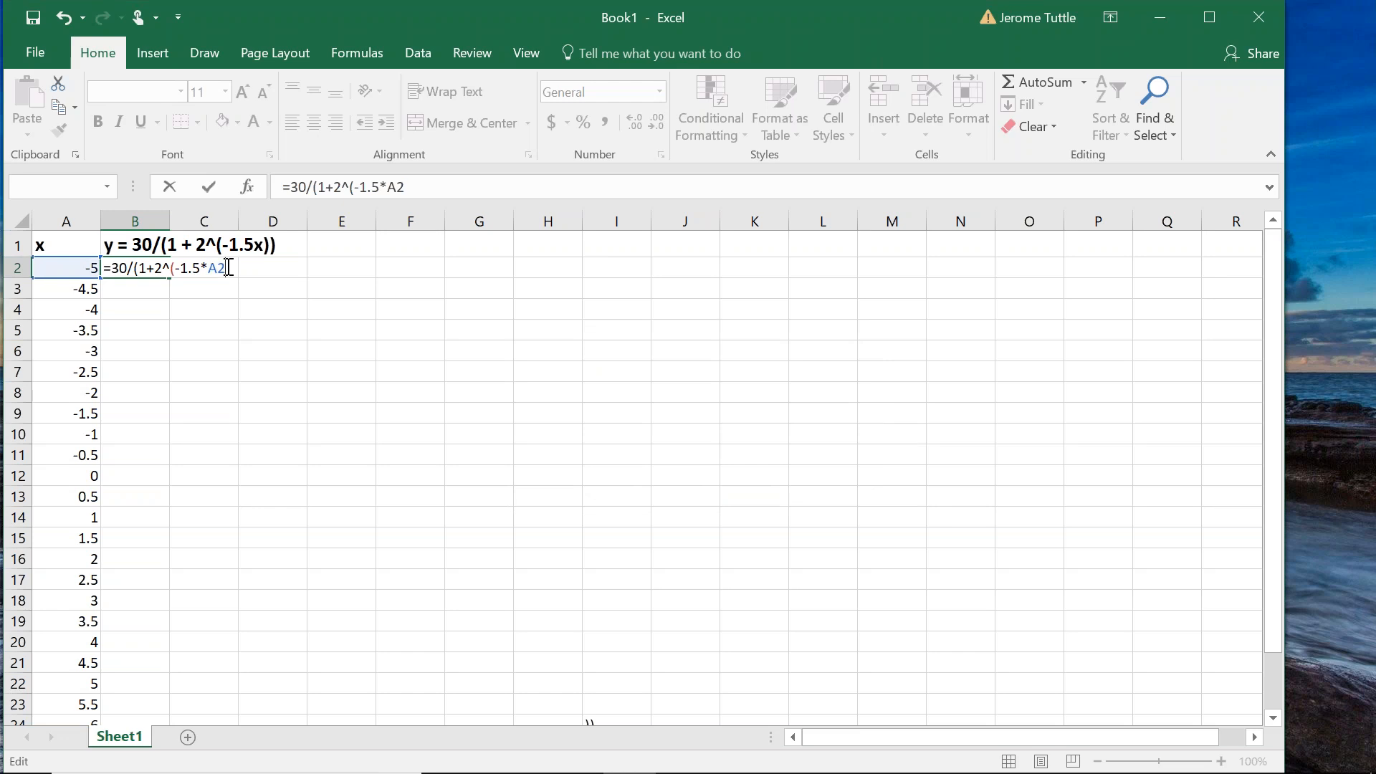
type("))")
key("Return")
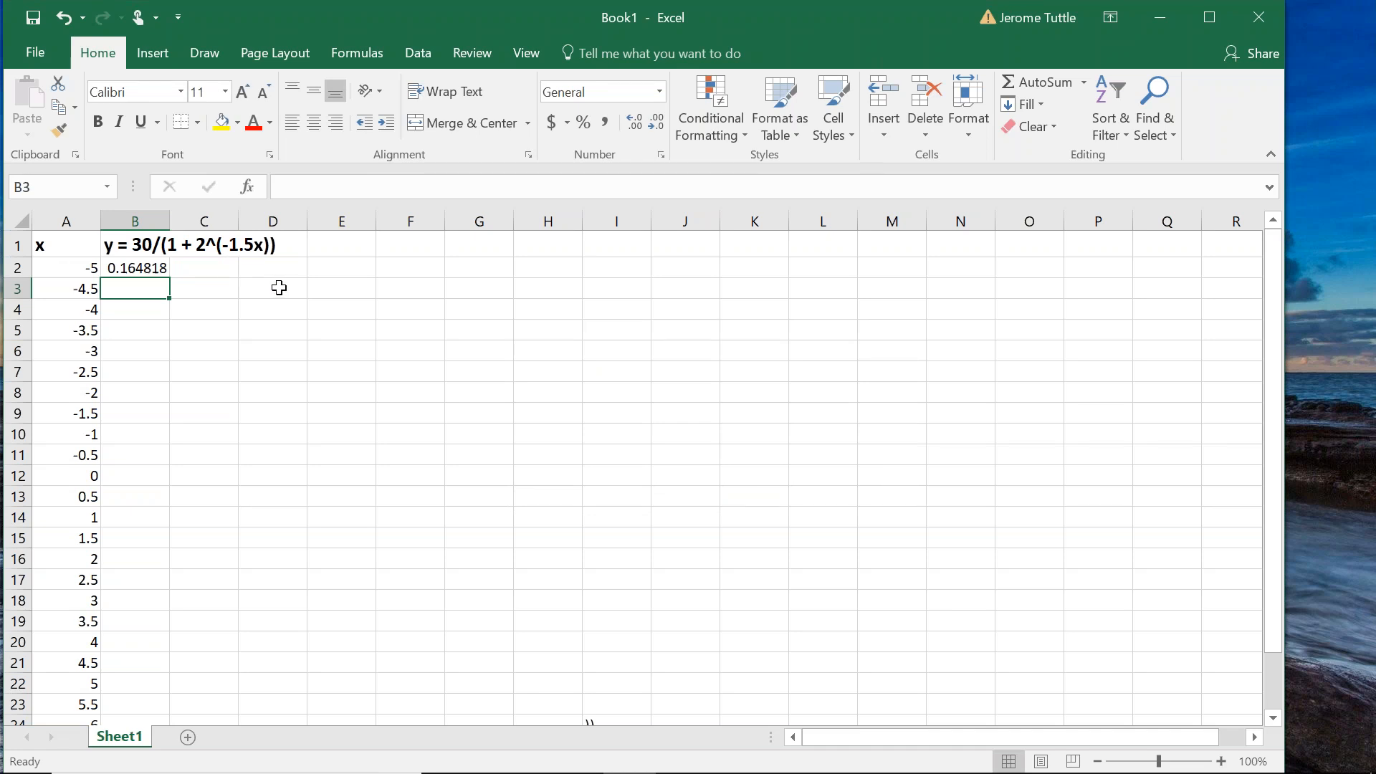
- Copy the y formula from B2 into cells B3 through B26
left_click(76, 270)
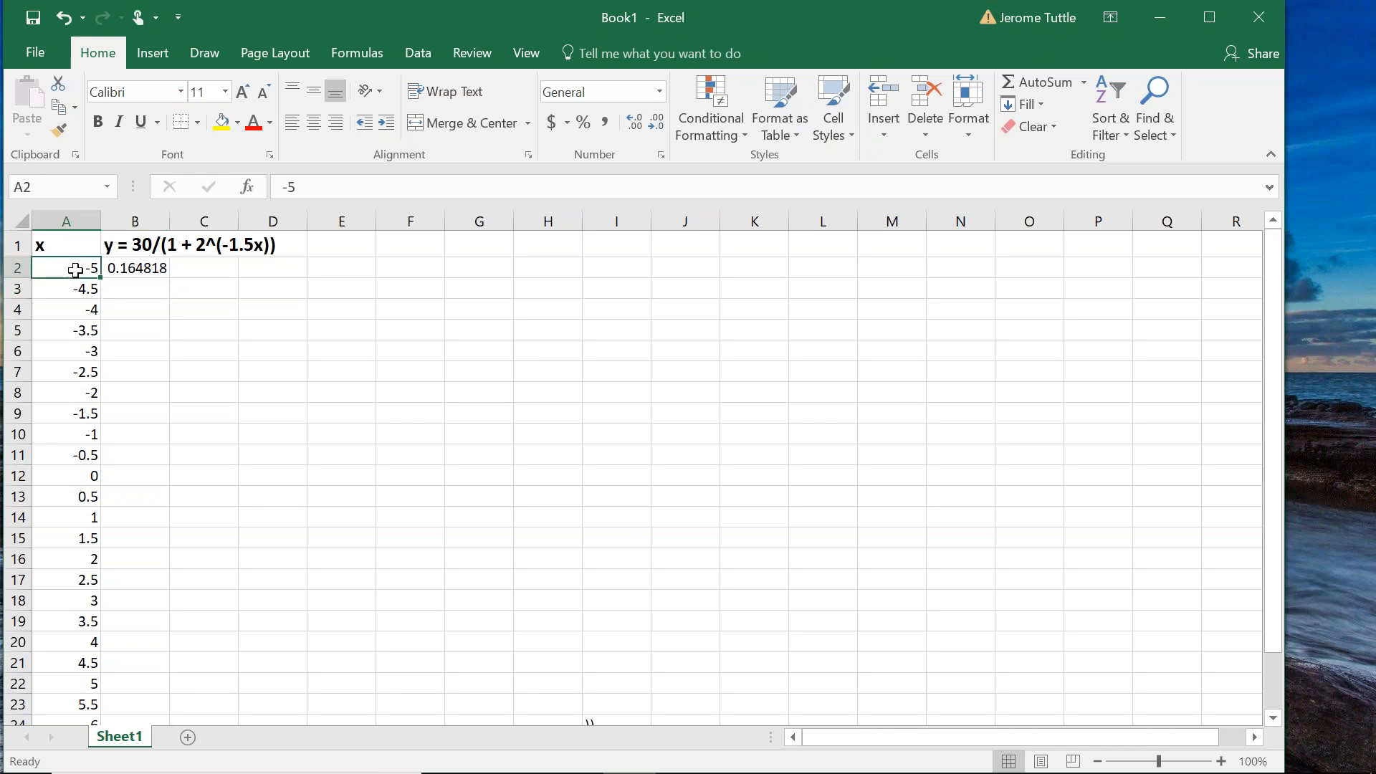
left_click(134, 268)
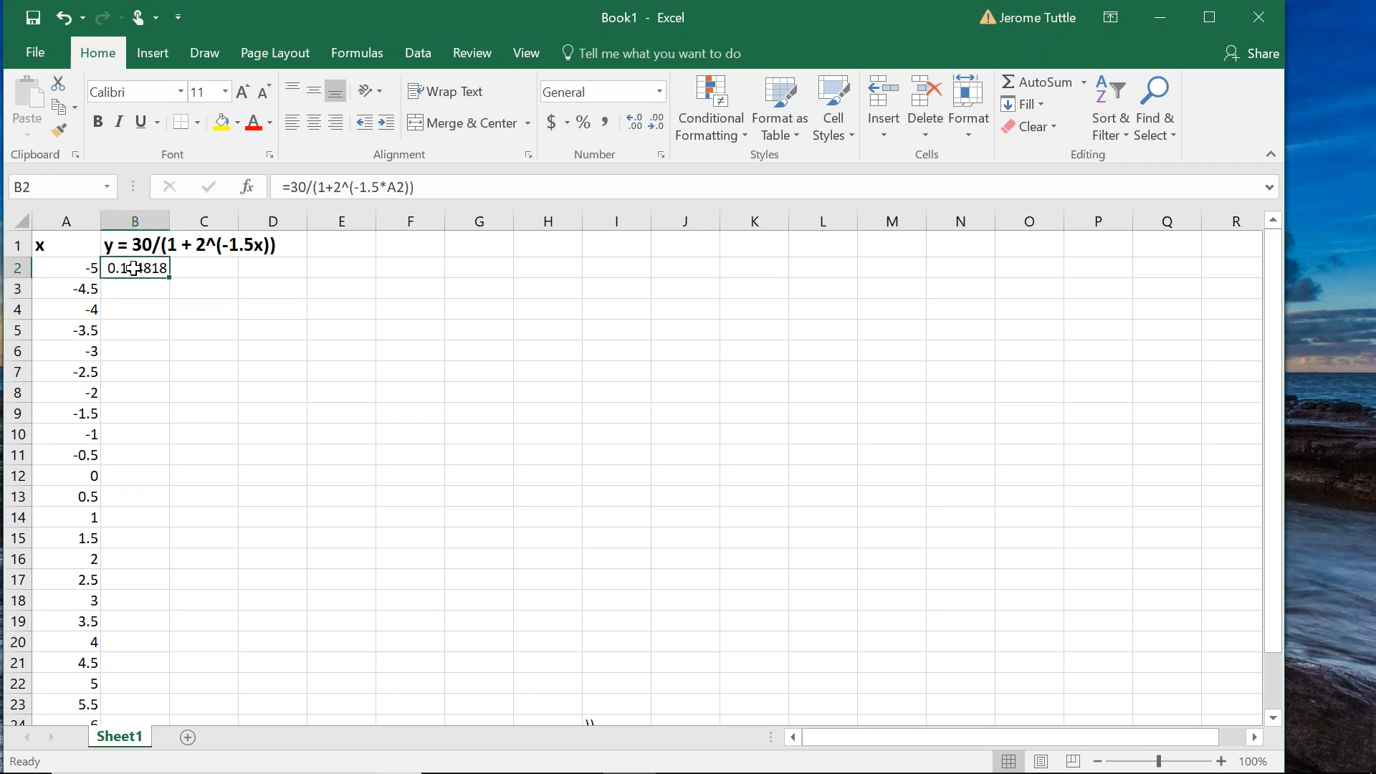
key("ctrl+c")
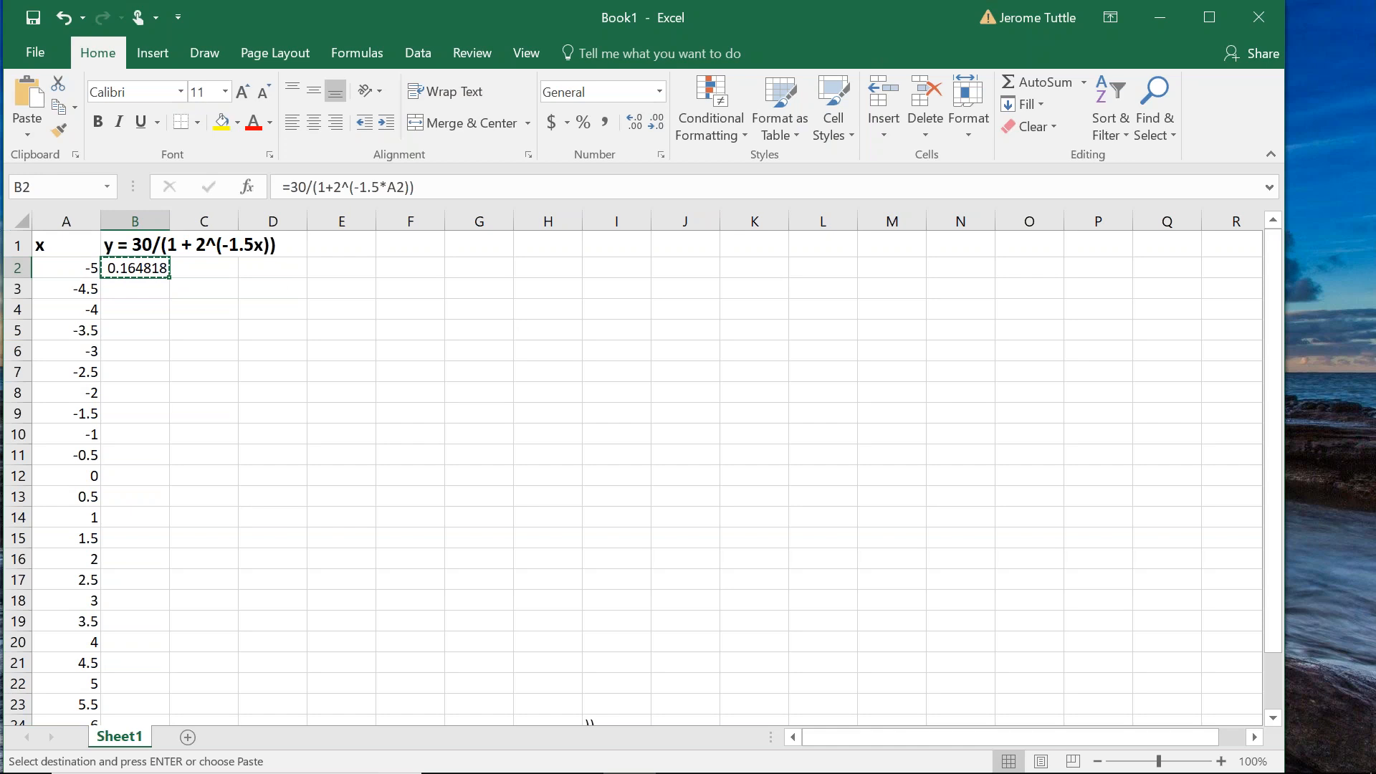
left_click(135, 291)
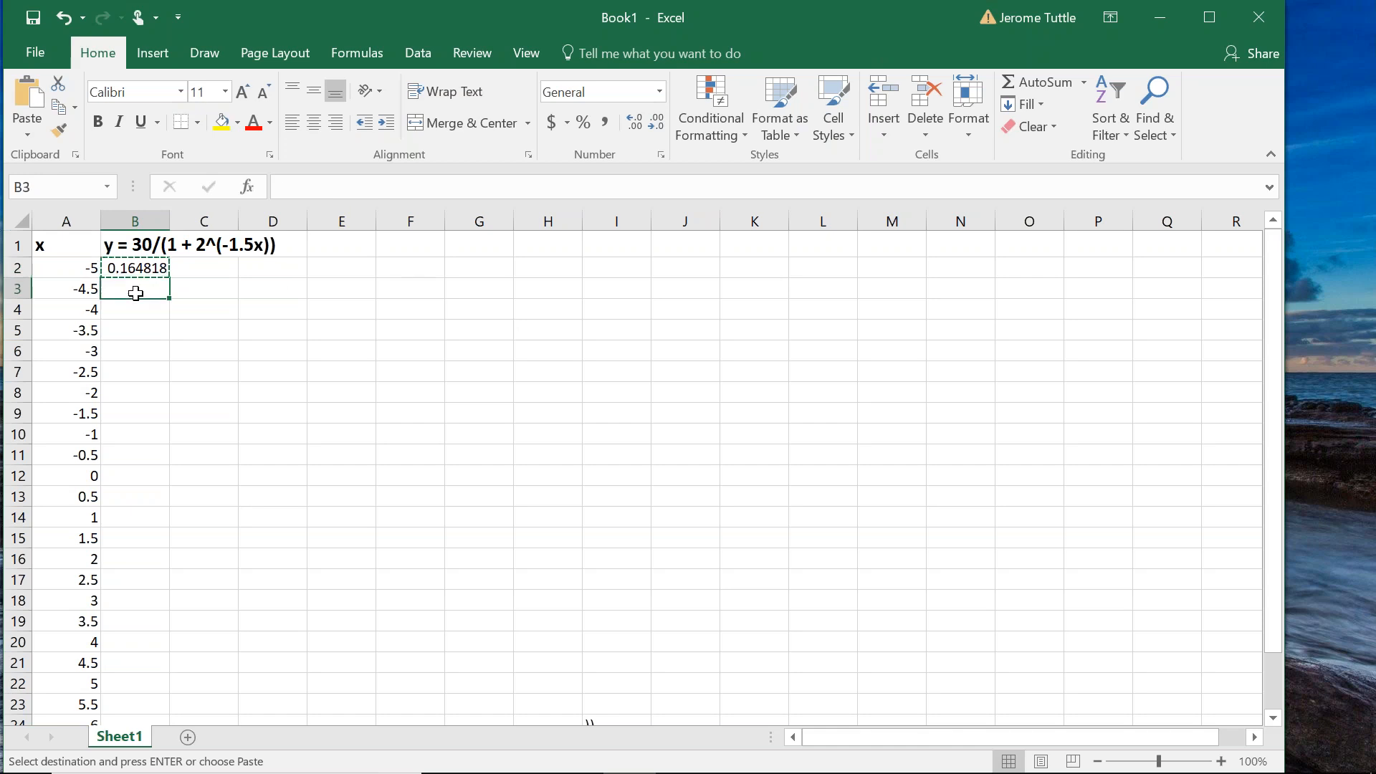
left_click_drag(135, 292, 106, 666)
key("ctrl+v")
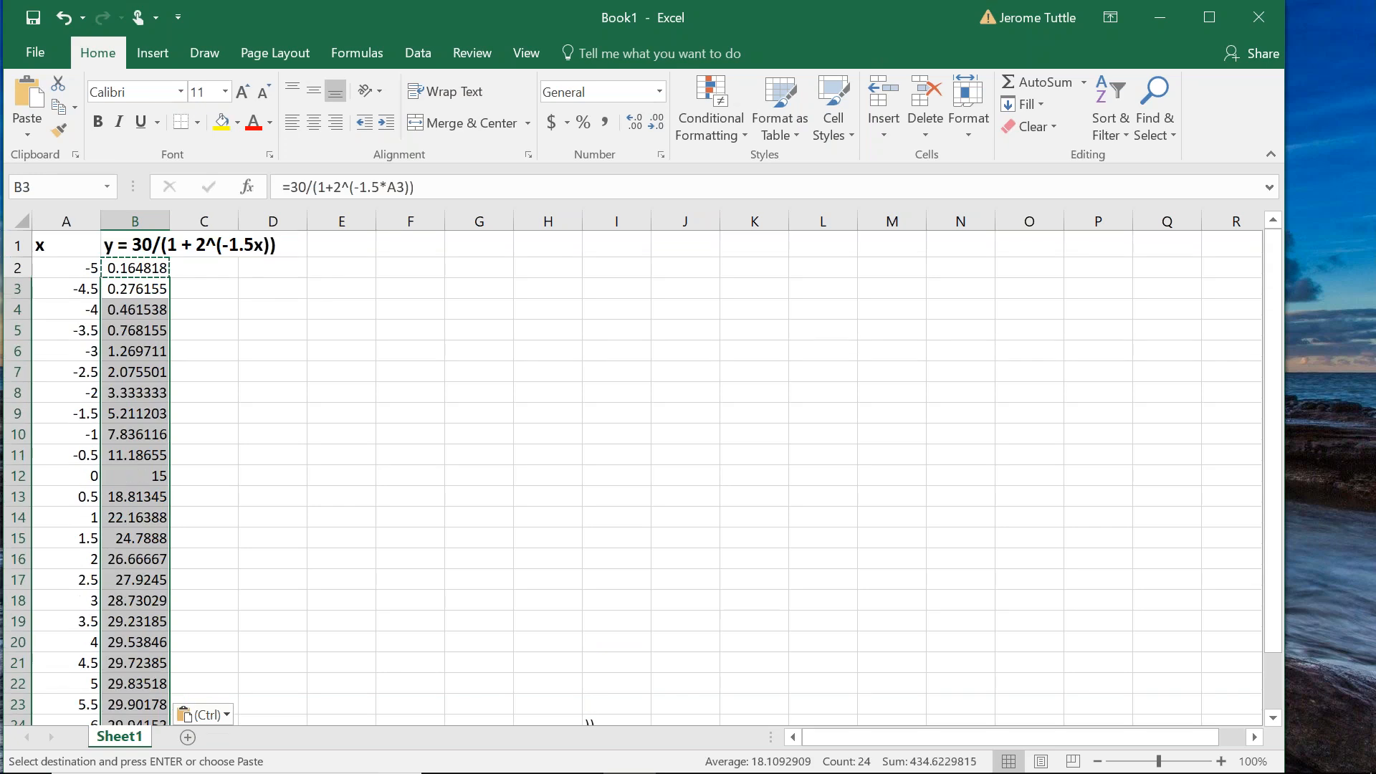
key("Up")
key("Up")
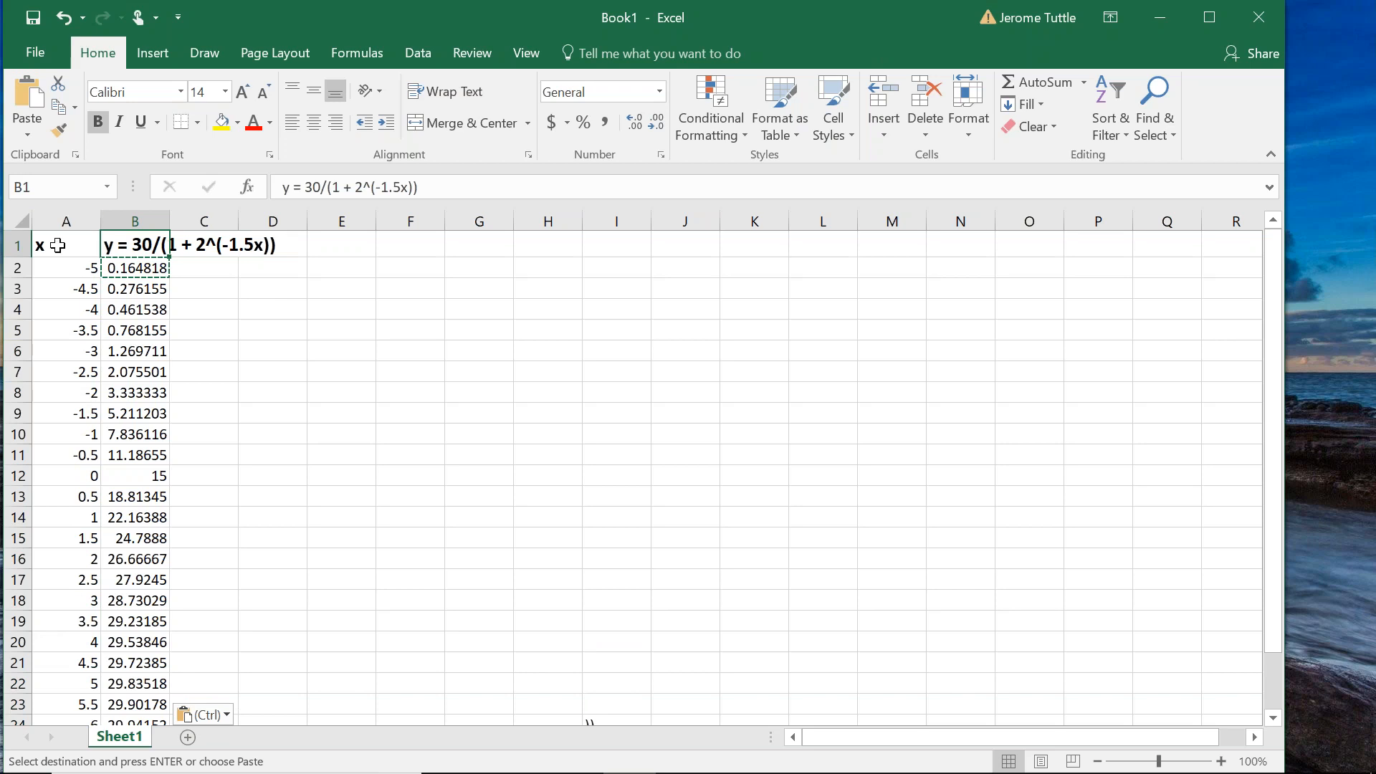
- Insert the recommended Scatter chart with connected points from the x and y data in A1:B26
left_click_drag(57, 245, 140, 683)
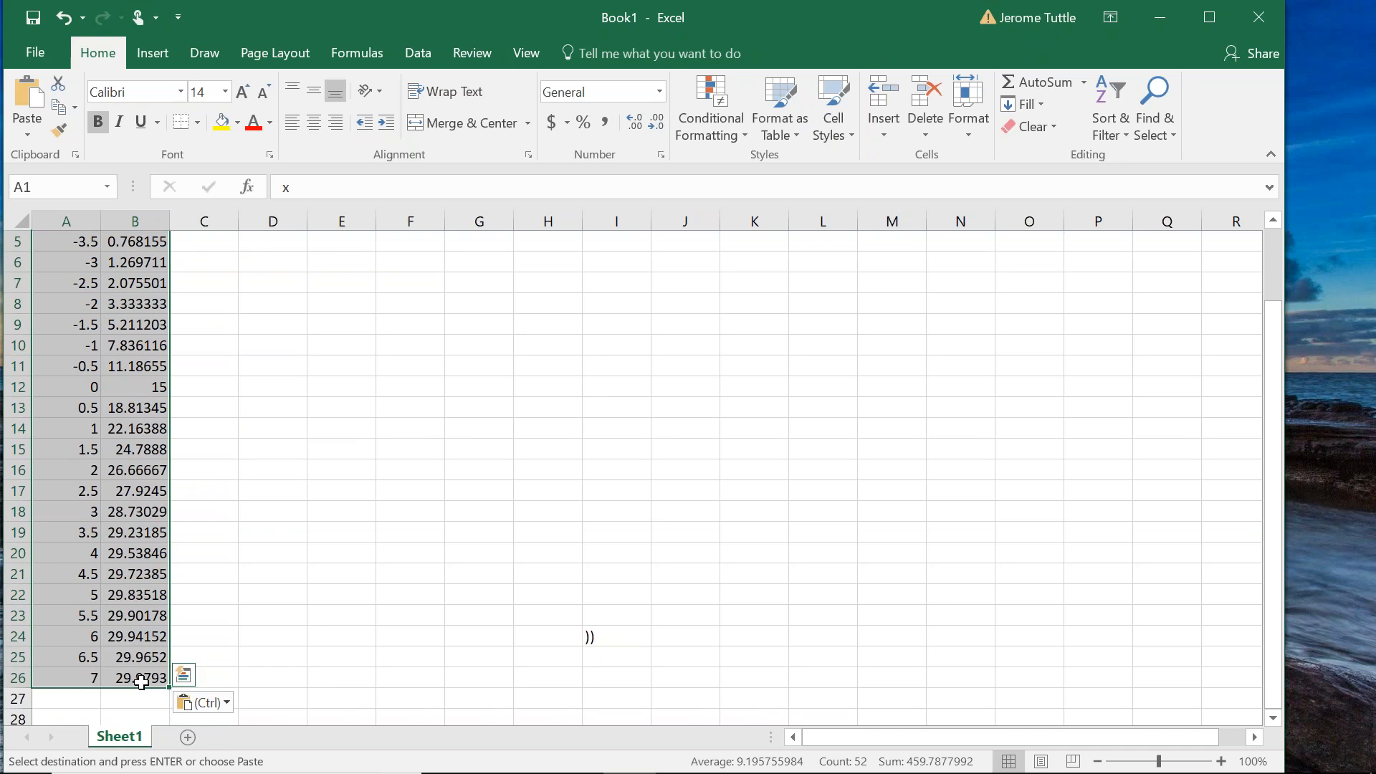
left_click(157, 53)
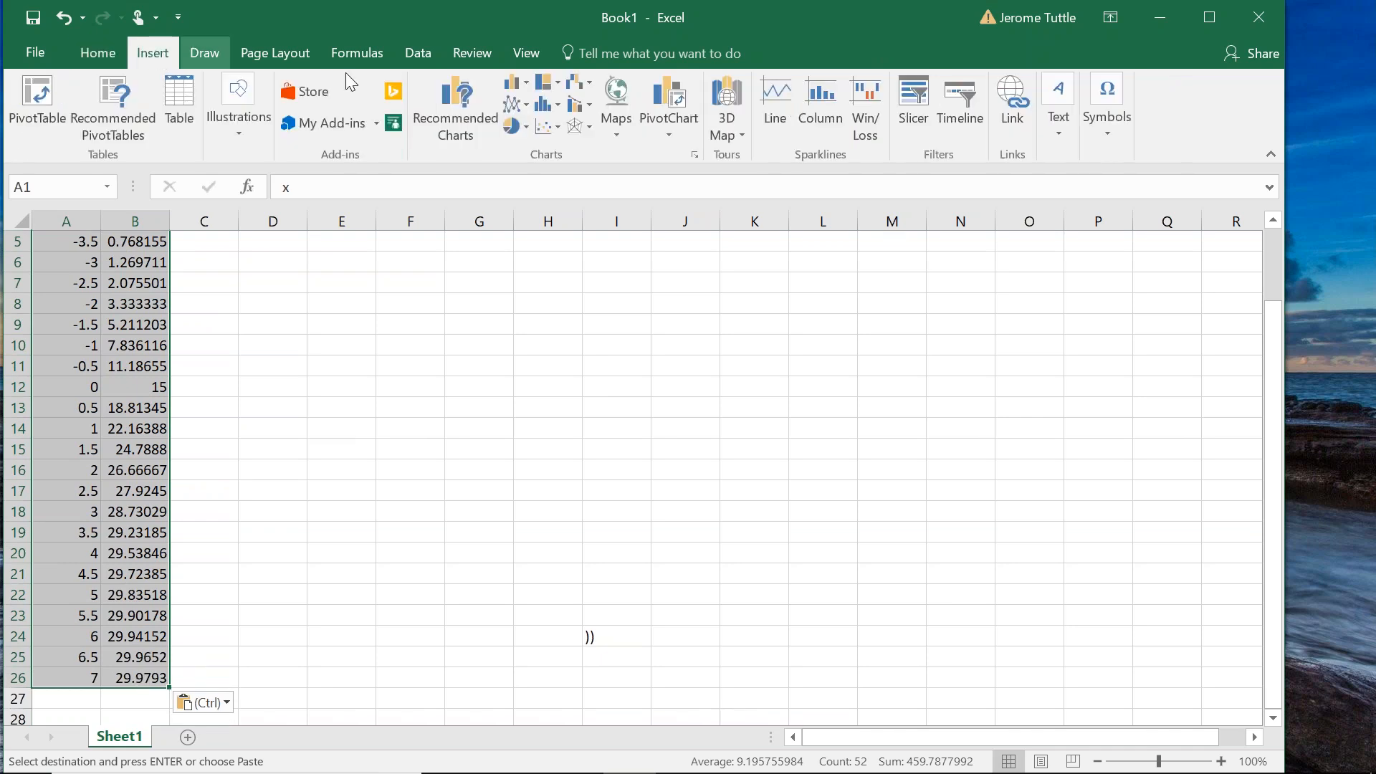
left_click(455, 100)
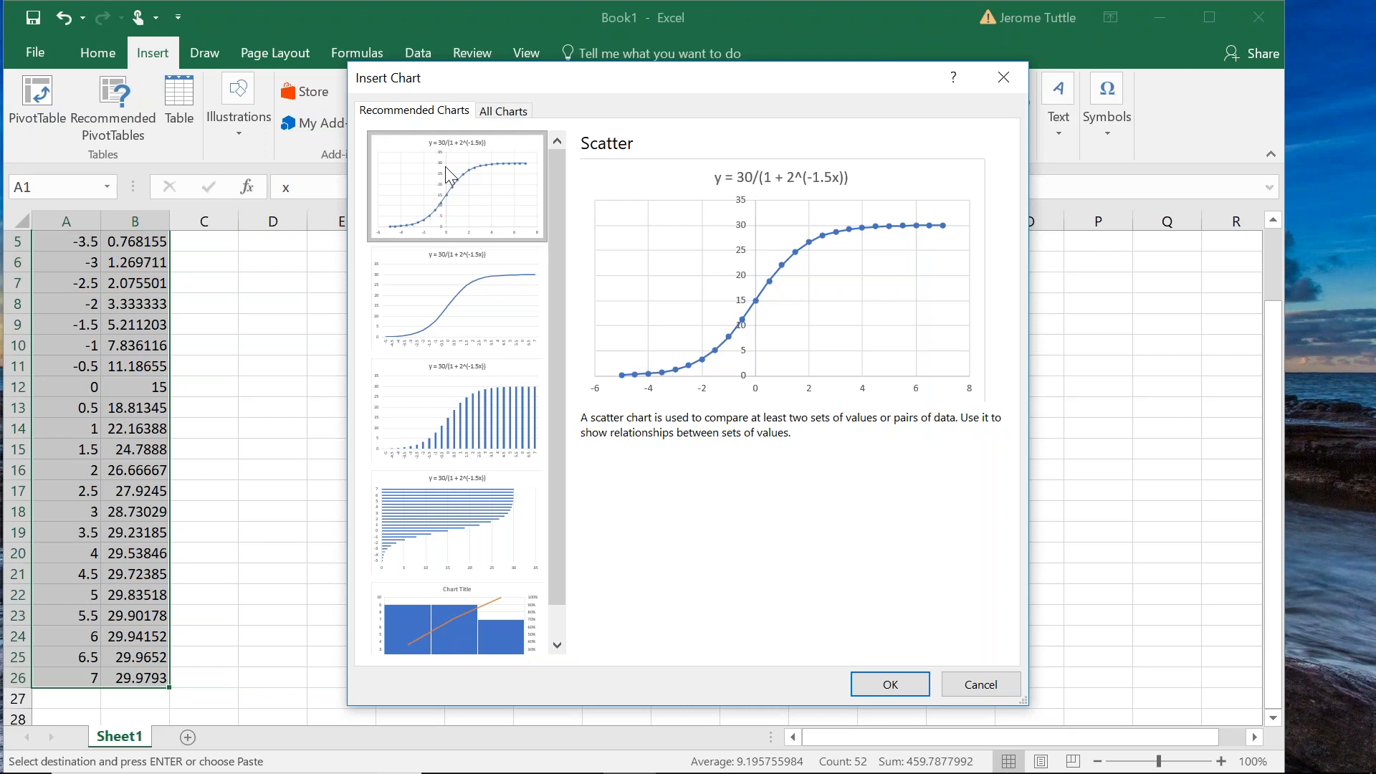
left_click(889, 690)
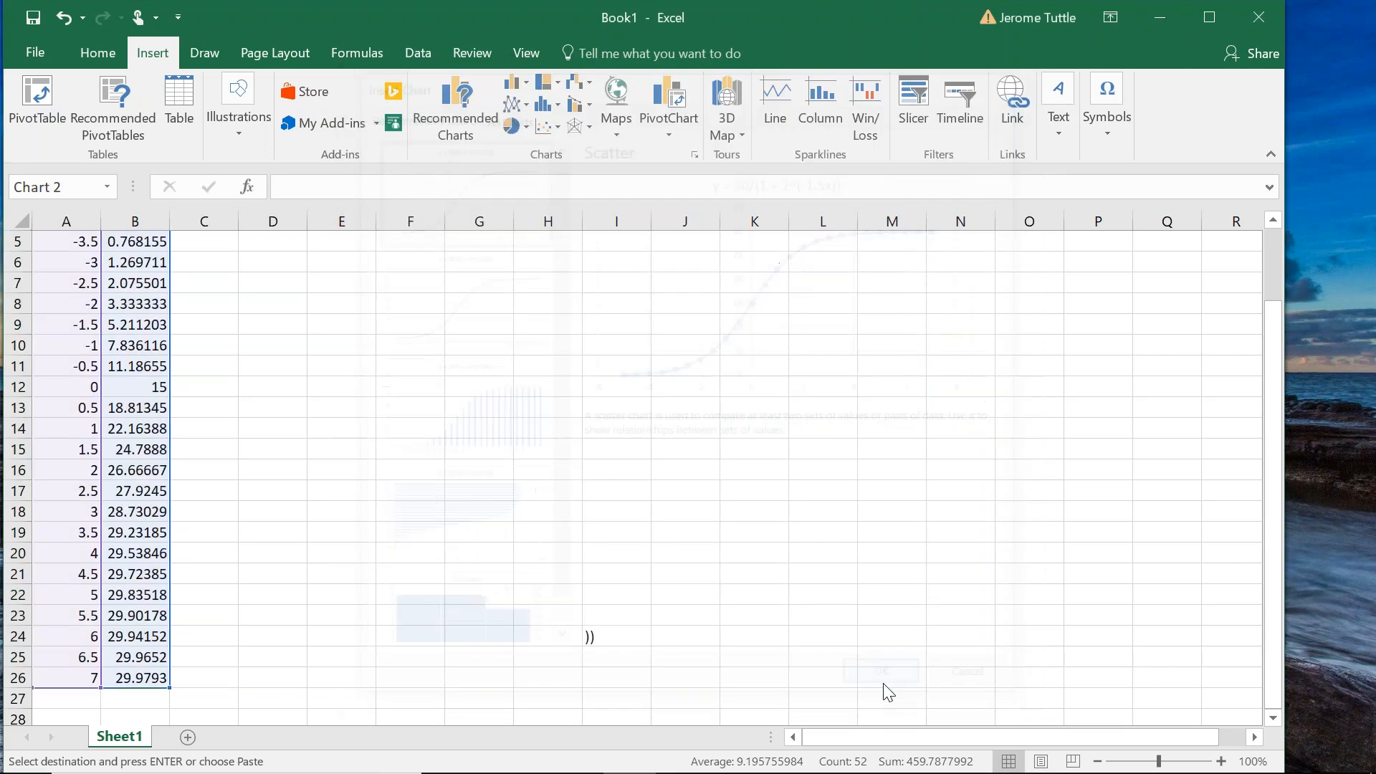